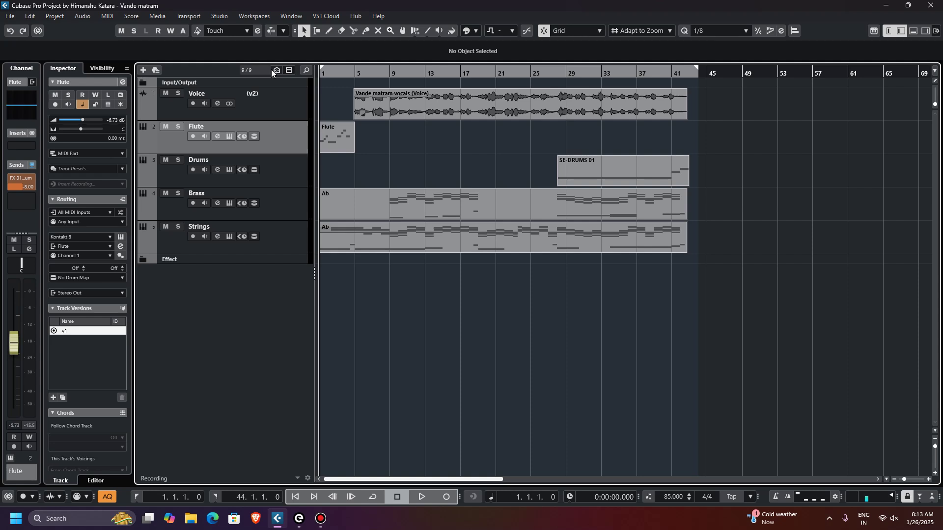
# Select the Drums, Brass and Strings tracks one after another to look over the arrangement's instruments
pyautogui.click(282, 178)
pyautogui.click(294, 205)
pyautogui.click(300, 248)
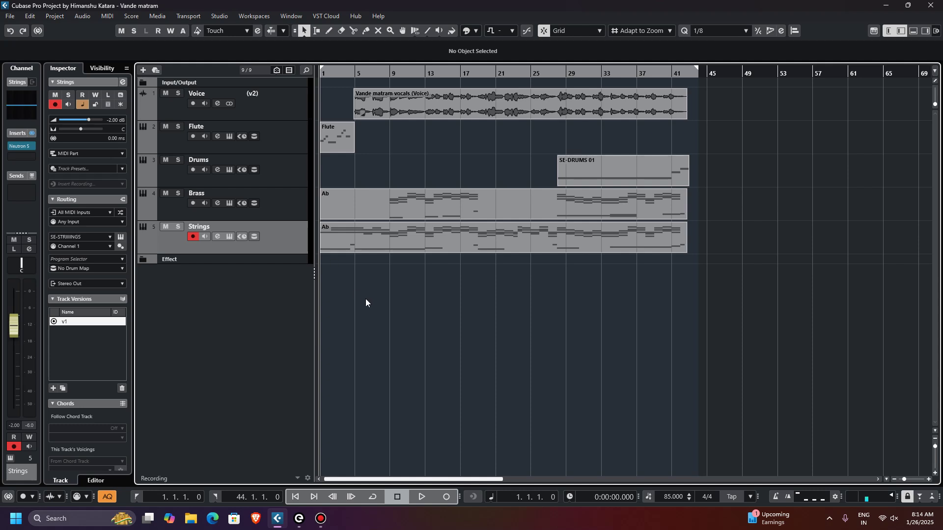
# Listen to the full arrangement from bar 1 with auto-scroll turned on and the tracks enlarged, and stop playback
pyautogui.press('space')
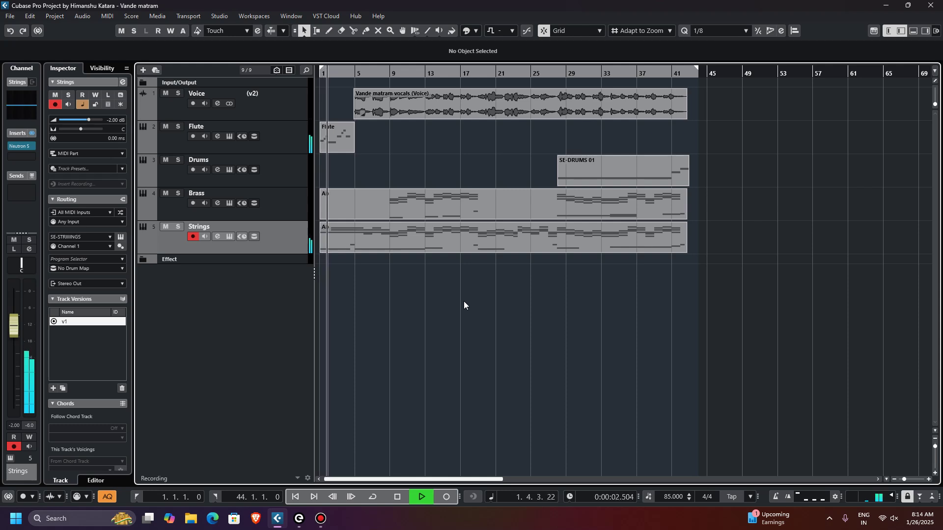
pyautogui.click(936, 457)
pyautogui.scroll(2, 377, 404)
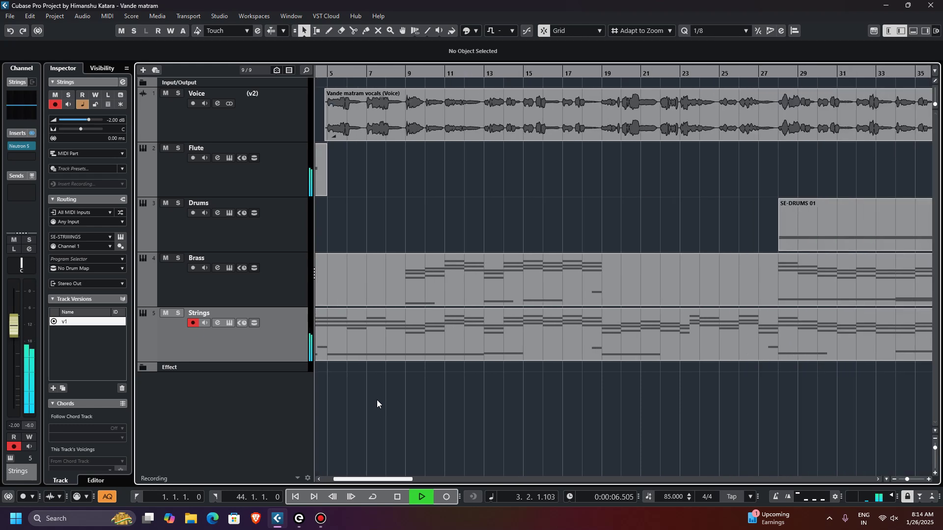
pyautogui.click(275, 32)
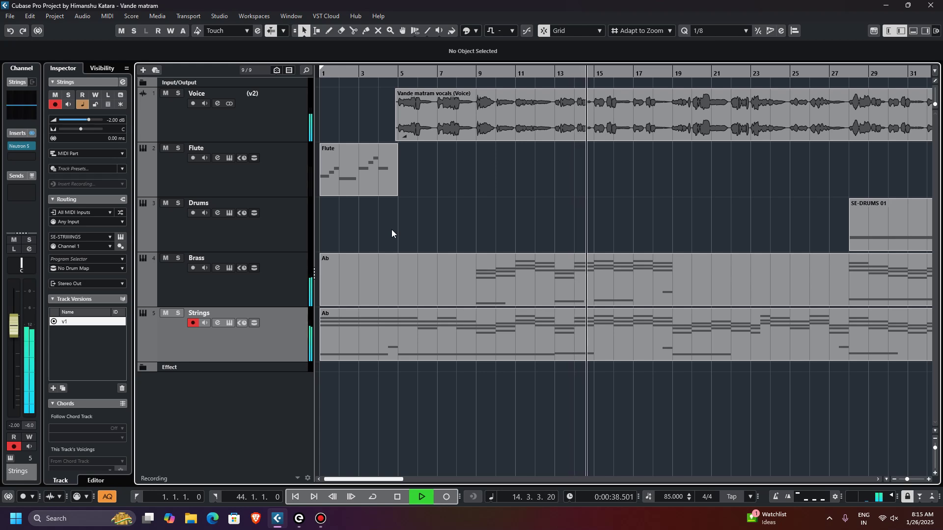
pyautogui.press('space')
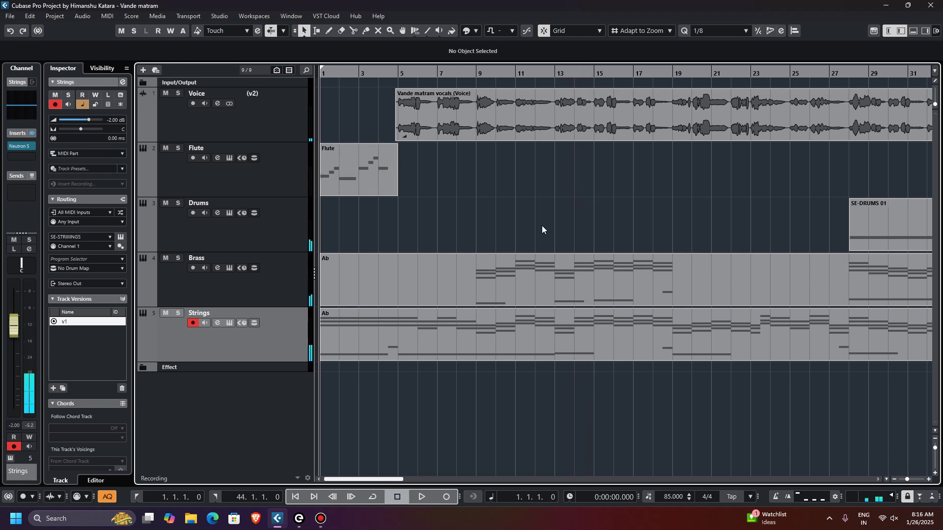
pyautogui.press('g')
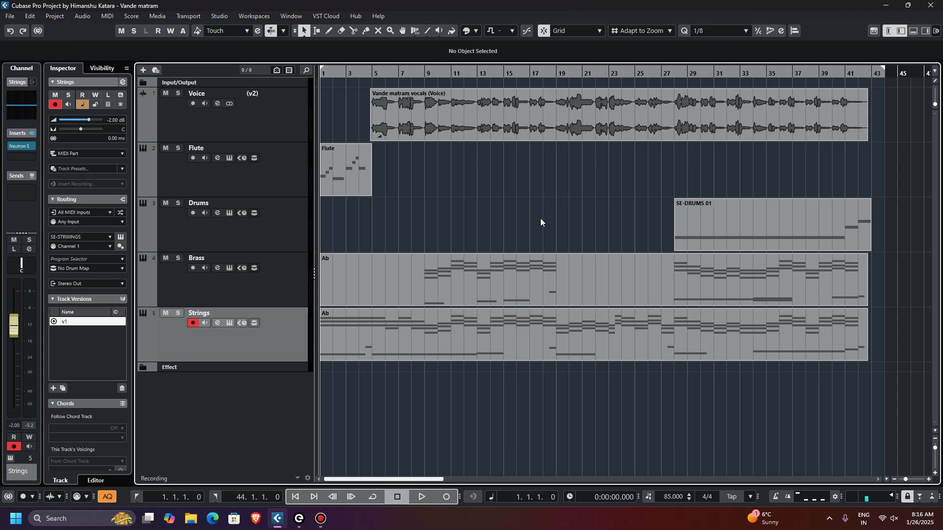
# Open the Flute track's Kontakt 8 instrument to view its Oboe patch and move the window clear of the Flute part
pyautogui.click(246, 186)
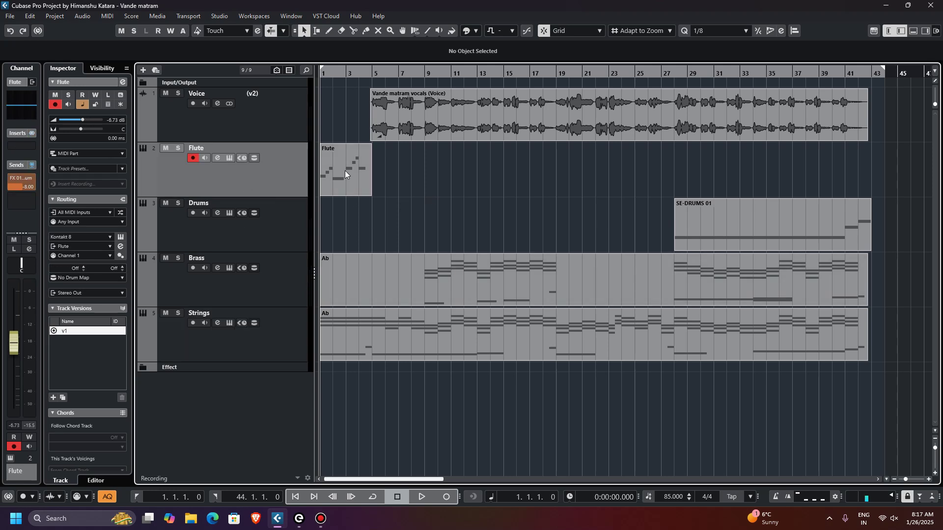
pyautogui.click(230, 158)
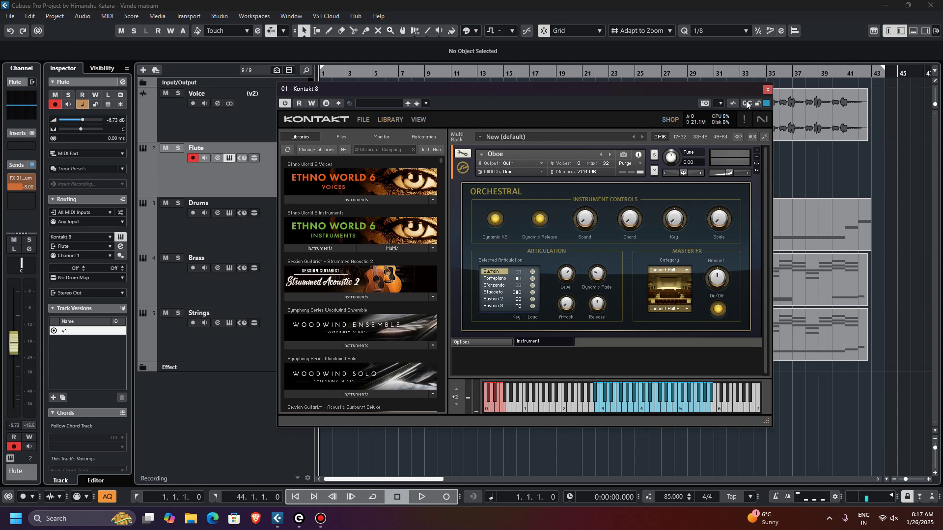
pyautogui.moveTo(410, 93); pyautogui.dragTo(546, 78)
pyautogui.scroll(3, 325, 225)
pyautogui.hscroll(-2, 323, 222)
# Solo the Flute track and listen to its intro part from bar 1 while looking through the Kontakt libraries
pyautogui.click(177, 148)
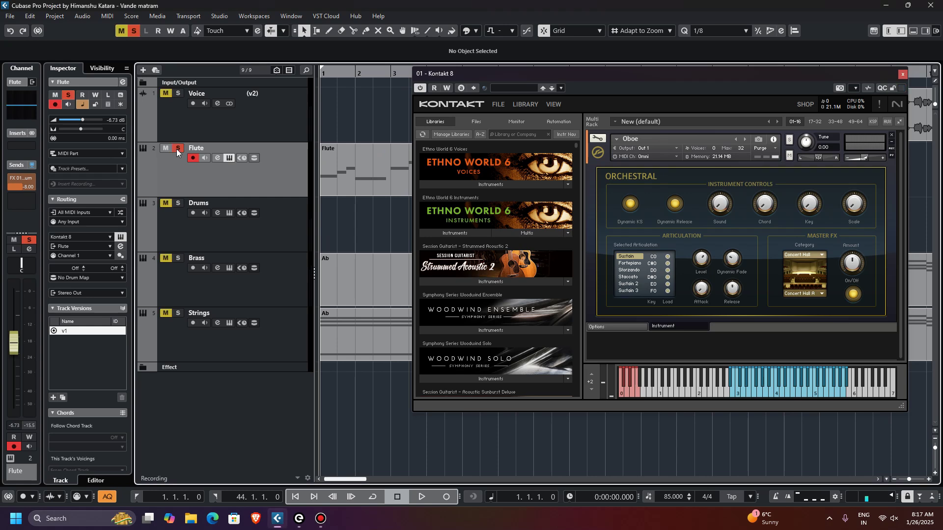
pyautogui.press('space')
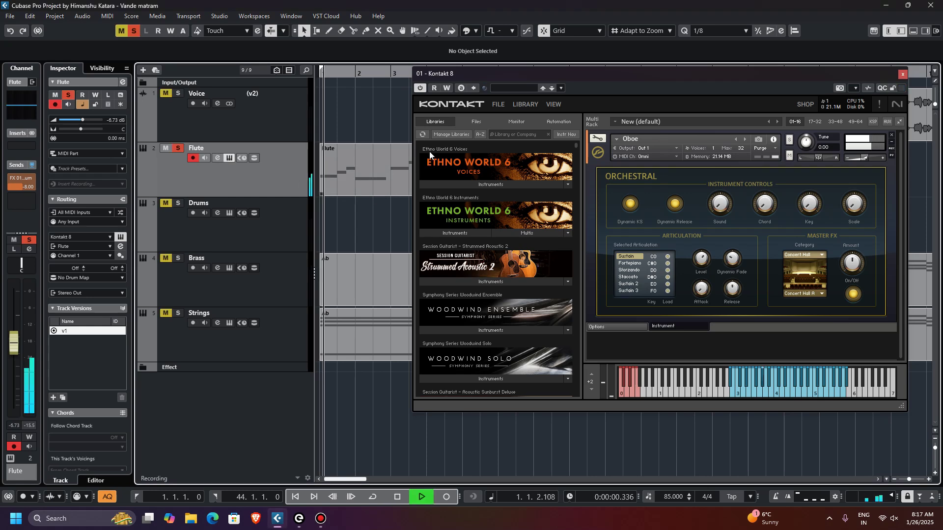
pyautogui.moveTo(519, 76); pyautogui.dragTo(546, 90)
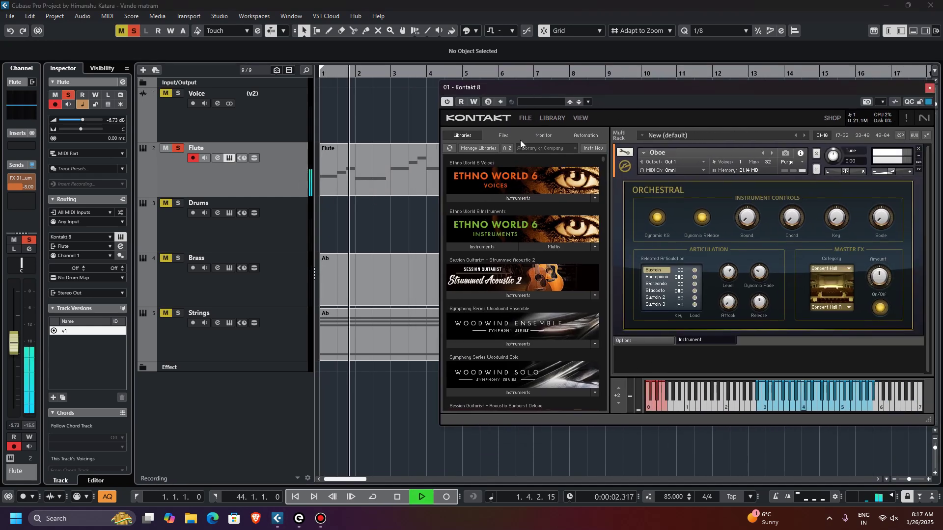
pyautogui.scroll(-5, 520, 221)
pyautogui.scroll(3, 521, 236)
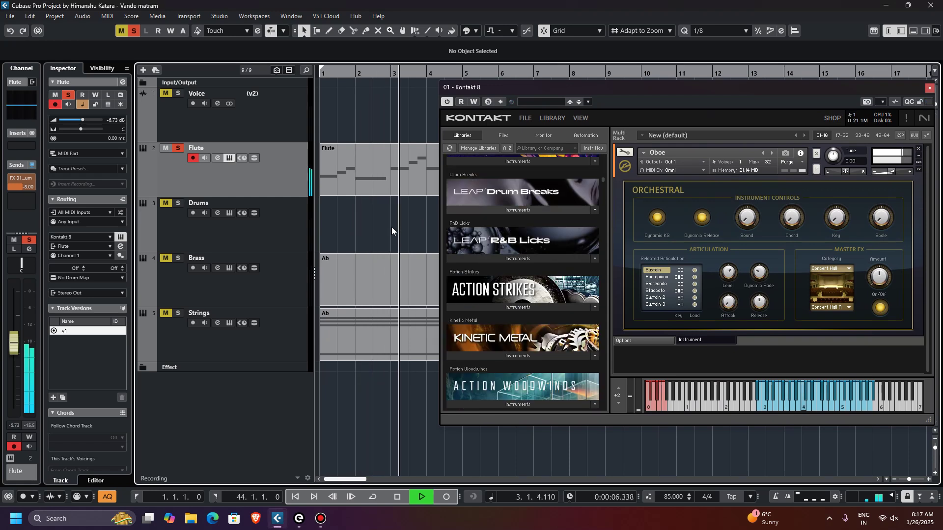
pyautogui.press('g')
pyautogui.press('g')
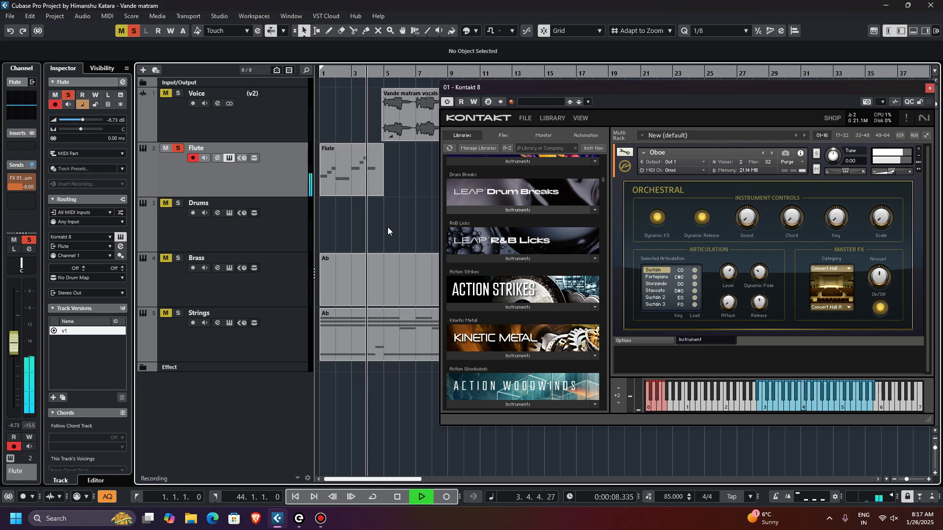
pyautogui.press('space')
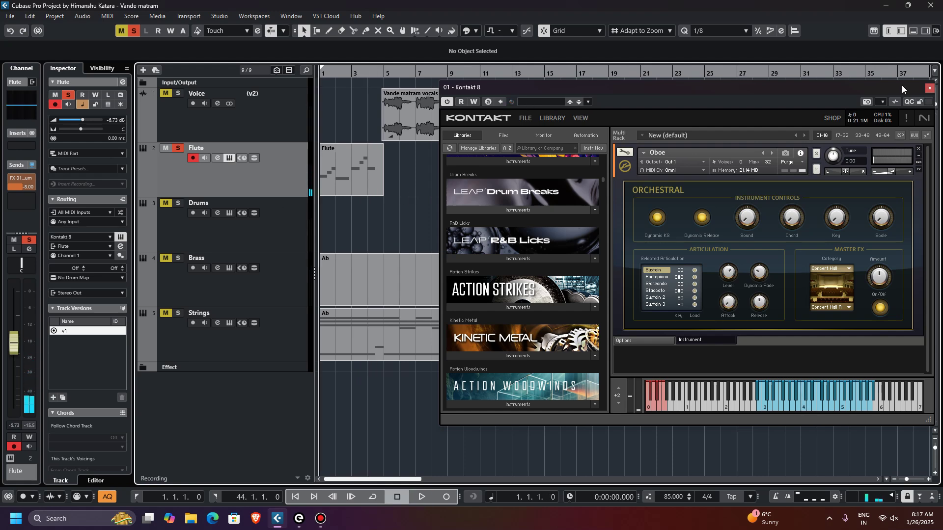
# Close the Kontakt window and solo only the Drums track in place of the Flute
pyautogui.click(929, 87)
pyautogui.click(269, 234)
pyautogui.click(177, 203)
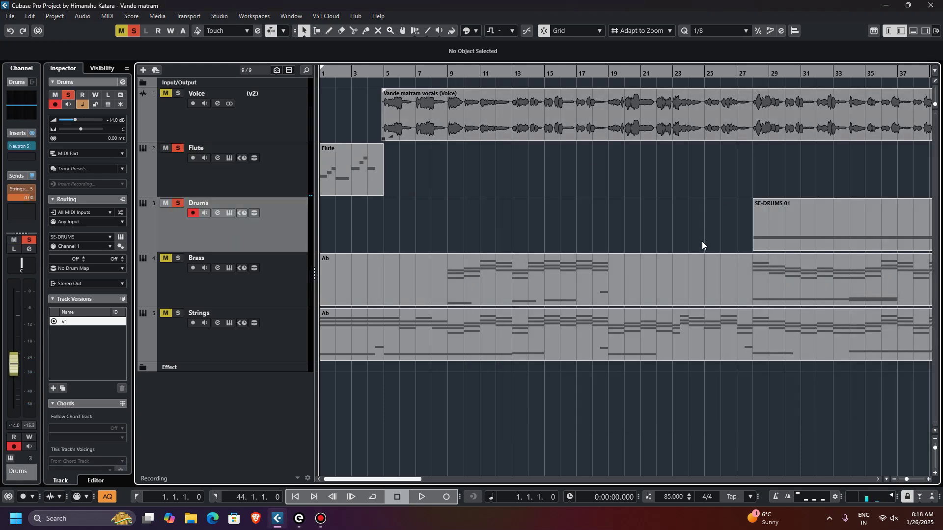
pyautogui.hscroll(5, 678, 270)
pyautogui.scroll(3, 803, 350)
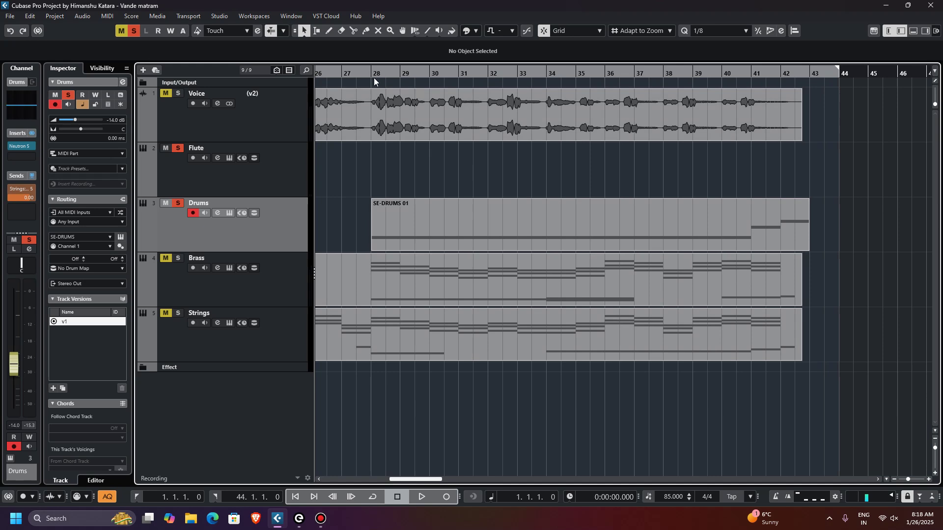
pyautogui.click(177, 203)
pyautogui.click(178, 203)
# Listen to the soloed drum part from its start at bar 28 and stop playback
pyautogui.click(371, 73)
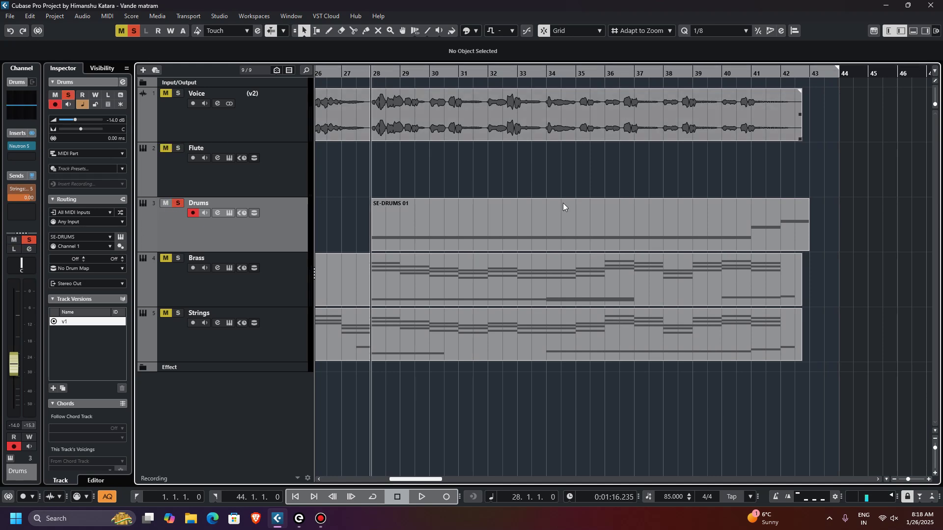
pyautogui.scroll(-2, 437, 376)
pyautogui.press('space')
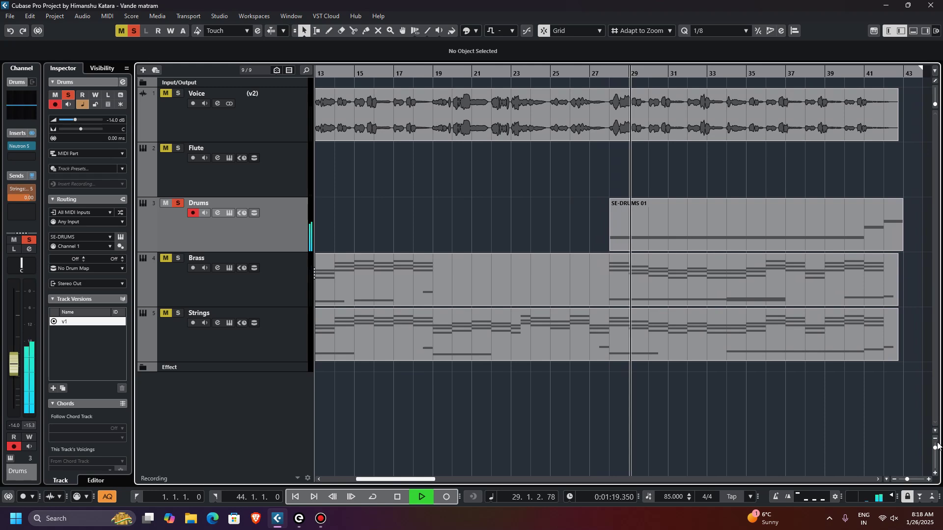
pyautogui.moveTo(937, 444); pyautogui.dragTo(936, 448)
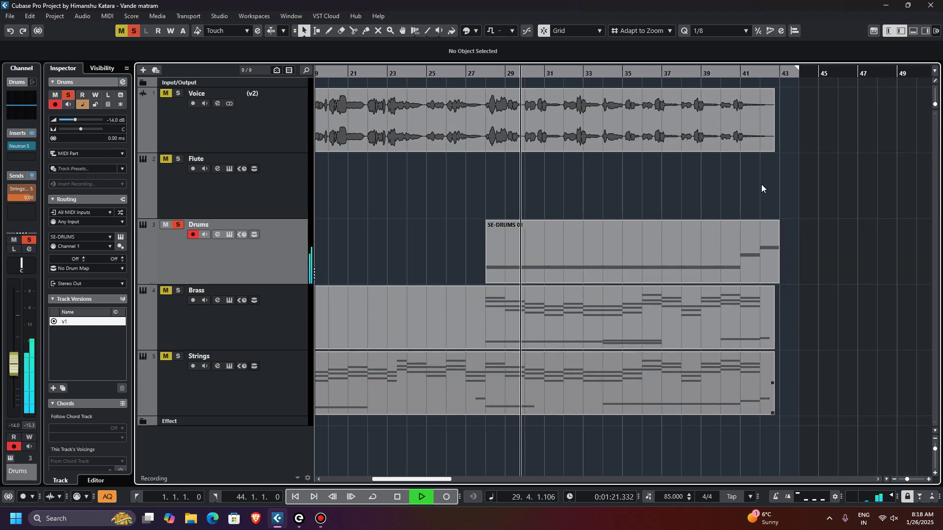
pyautogui.press('space')
# Listen to the closing section of the soloed drum part from bar 40 and stop playback
pyautogui.click(718, 73)
pyautogui.press('space')
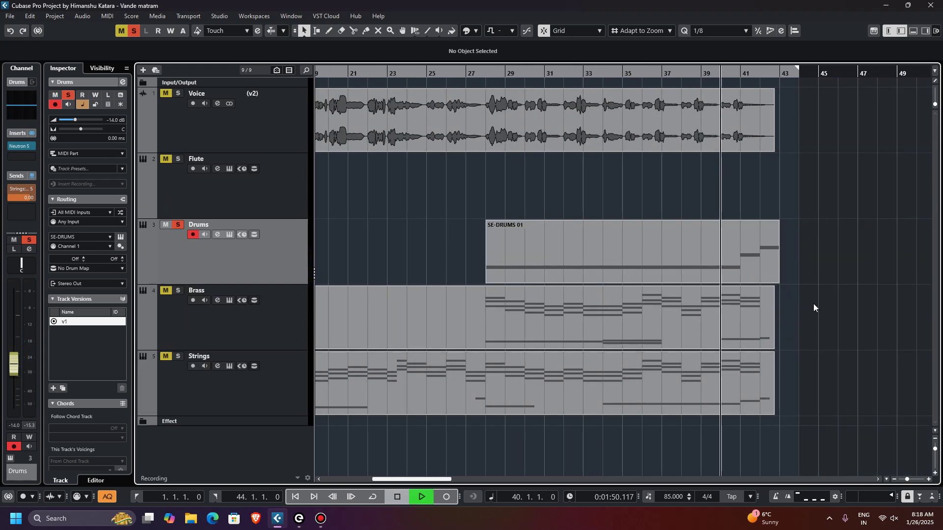
pyautogui.press('h')
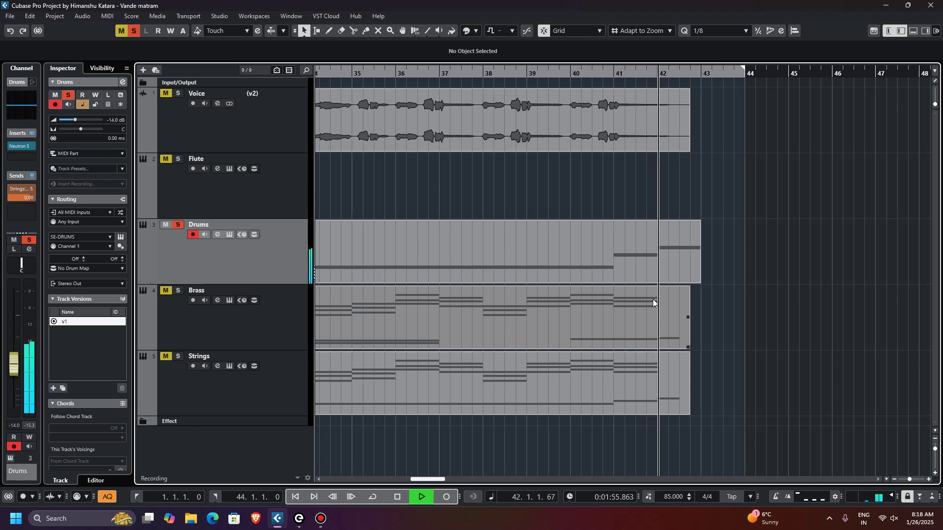
pyautogui.press('space')
# Open the Drums track's instrument, audition three neighbouring style phrases and look through its preset categories without changing the preset
pyautogui.click(228, 235)
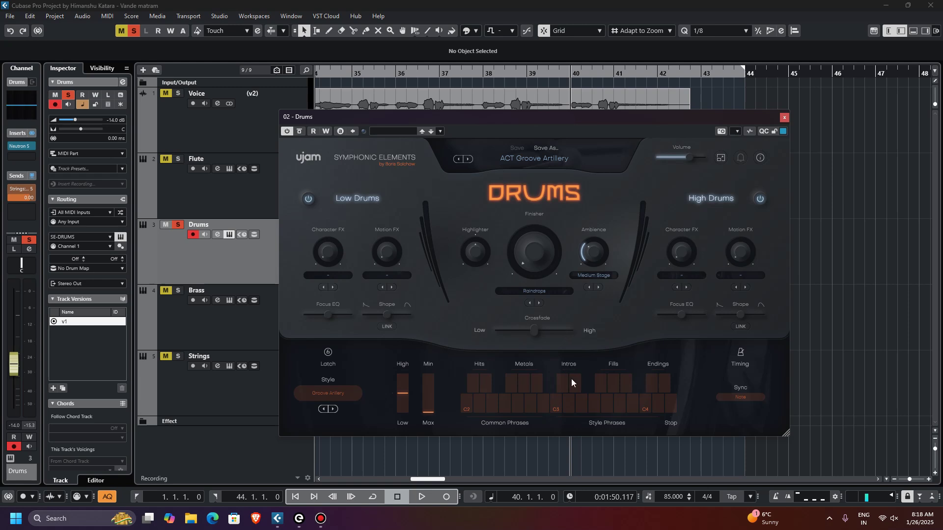
pyautogui.click(580, 403)
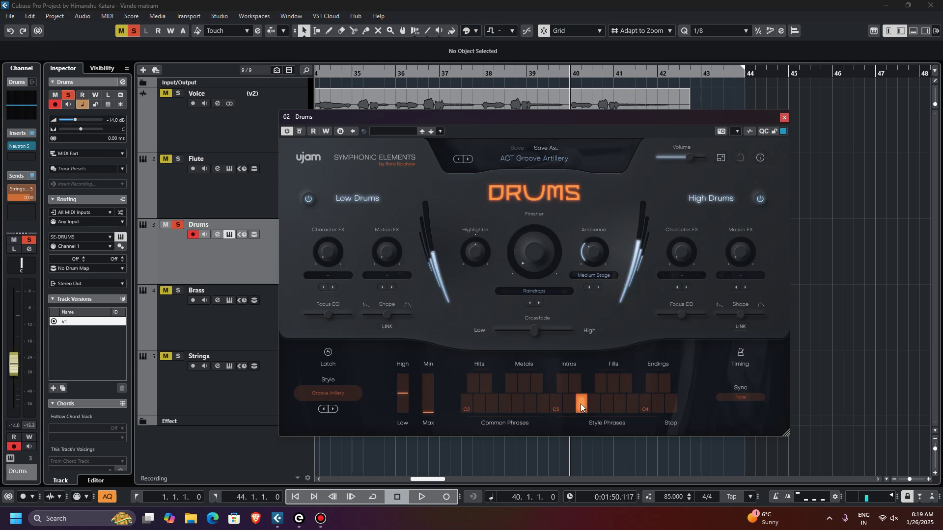
pyautogui.click(595, 403)
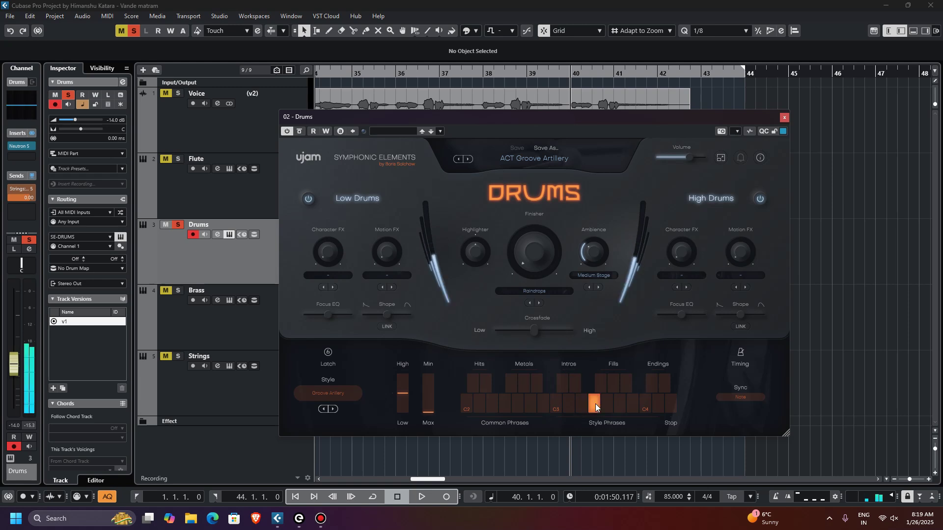
pyautogui.click(605, 405)
pyautogui.click(532, 162)
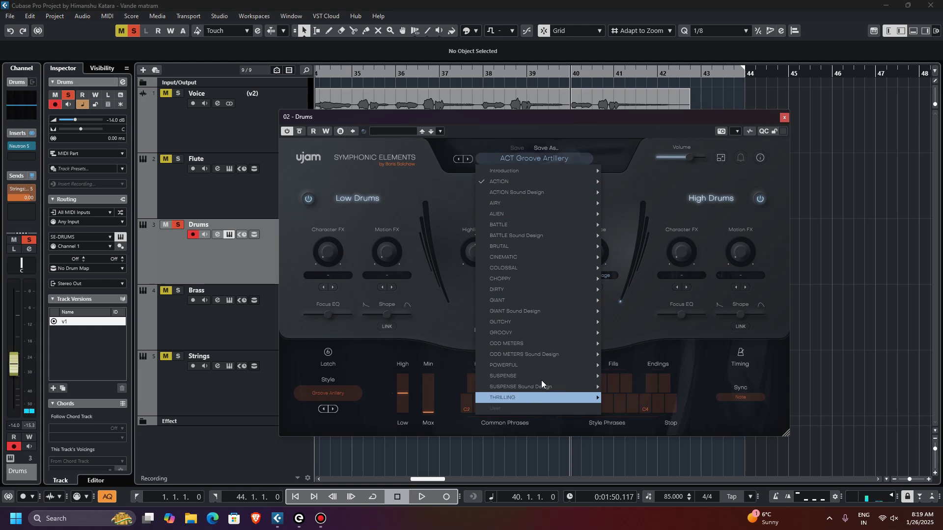
pyautogui.click(624, 194)
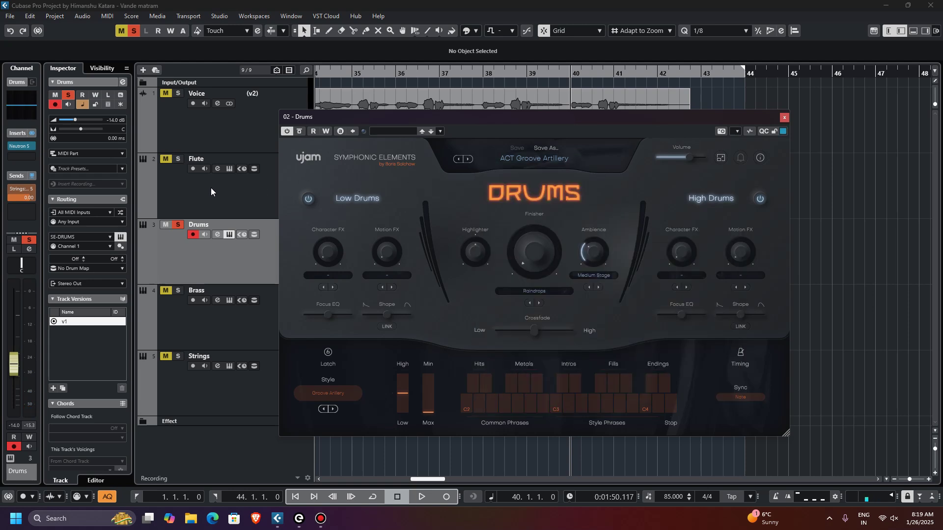
# Close the Drums instrument and switch the solo from Drums to Brass, with the playhead placed at about bar 9
pyautogui.click(175, 226)
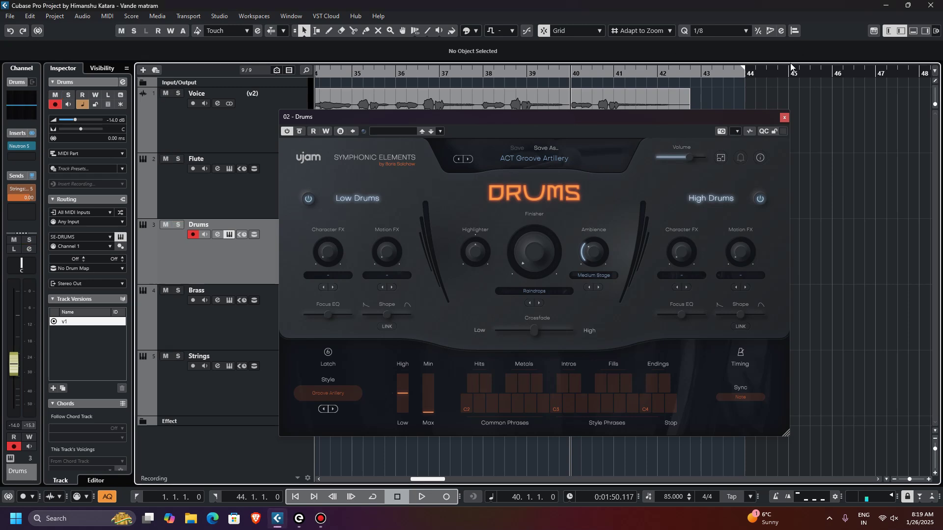
pyautogui.click(785, 117)
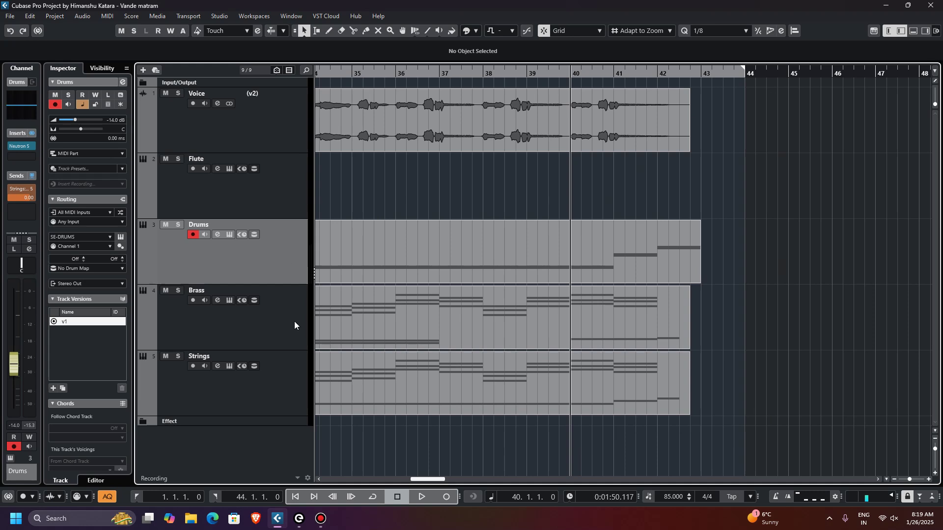
pyautogui.moveTo(428, 478); pyautogui.dragTo(357, 454)
pyautogui.click(463, 76)
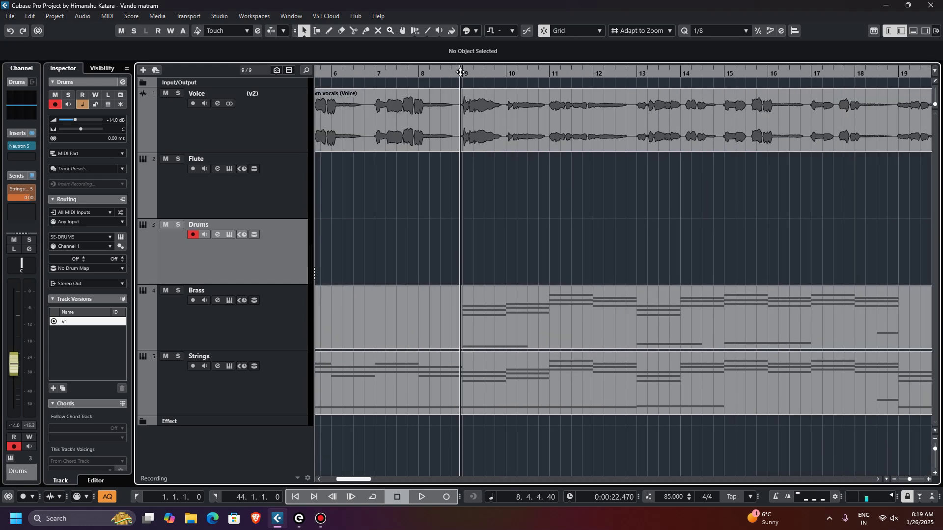
pyautogui.click(178, 291)
# Play the soloed brass part from about bar 9, skip ahead to bar 13 and keep listening
pyautogui.press('space')
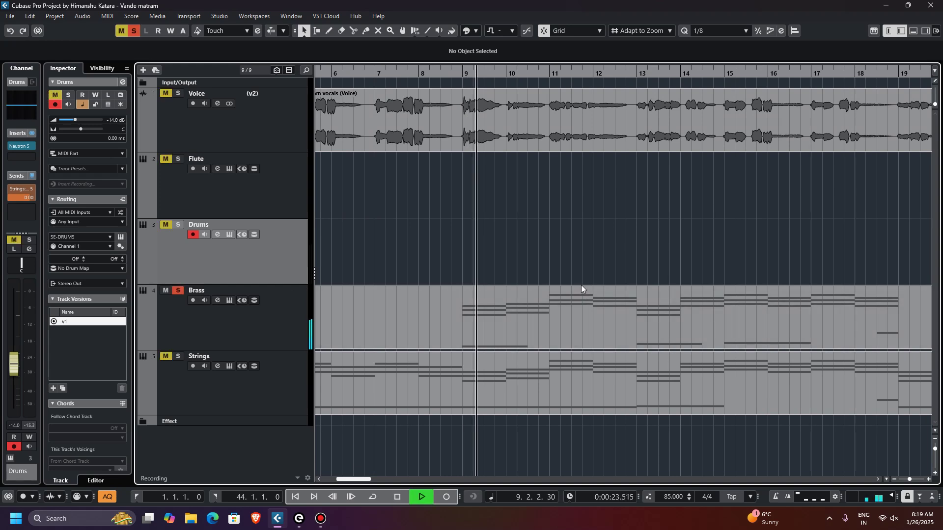
pyautogui.press('g')
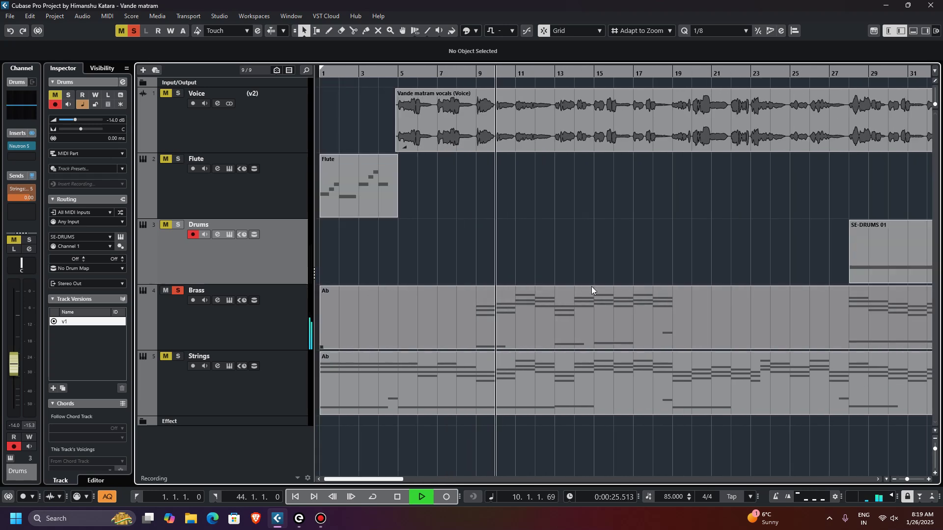
pyautogui.press('g')
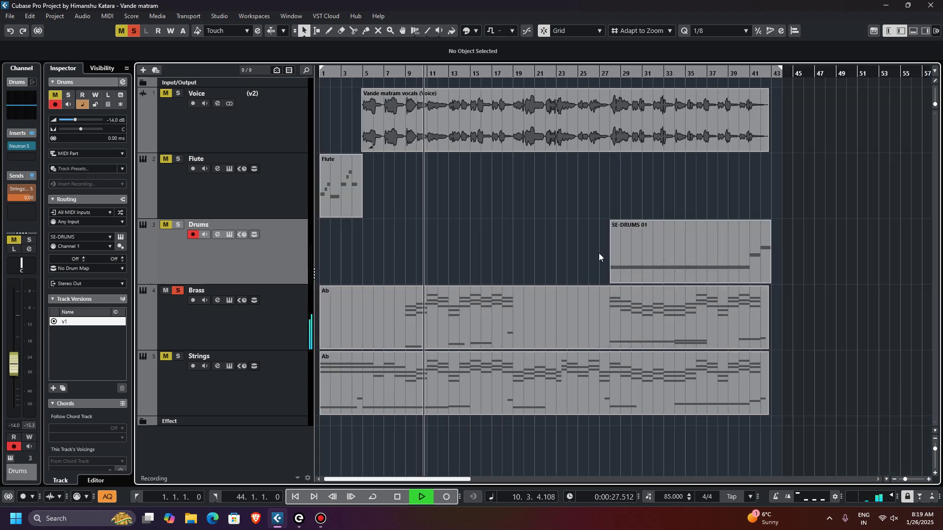
pyautogui.click(450, 74)
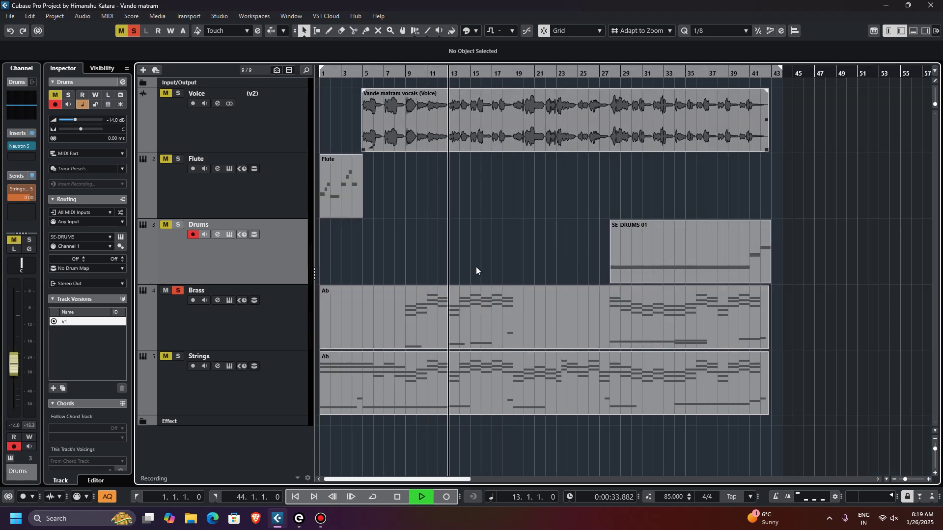
pyautogui.press('h')
pyautogui.press('h')
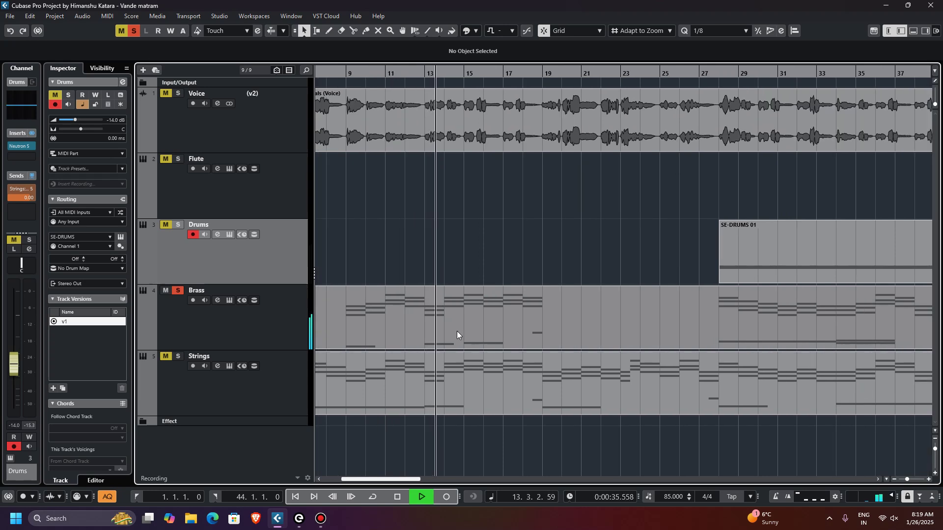
# Skip the soloed brass playback ahead to bar 28 and on to bar 34 to listen to its second entry
pyautogui.click(716, 74)
pyautogui.hscroll(6, 741, 358)
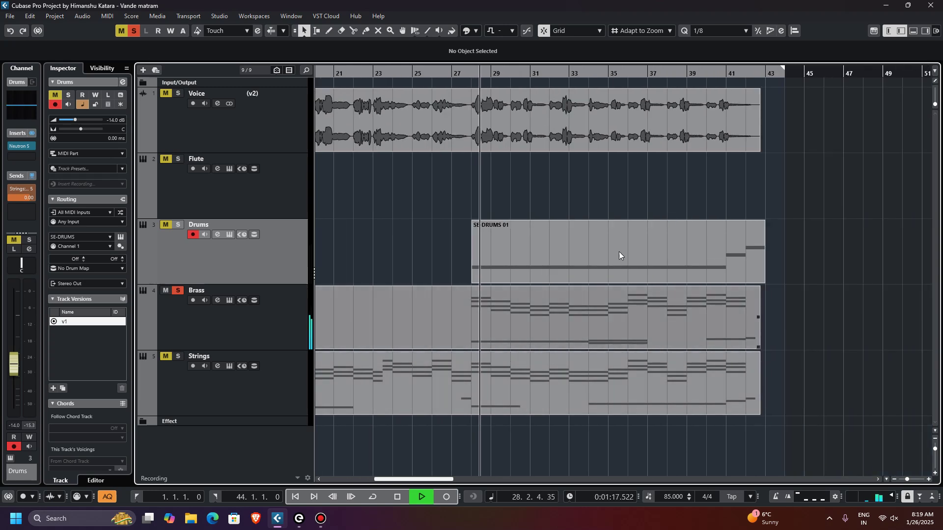
pyautogui.click(588, 74)
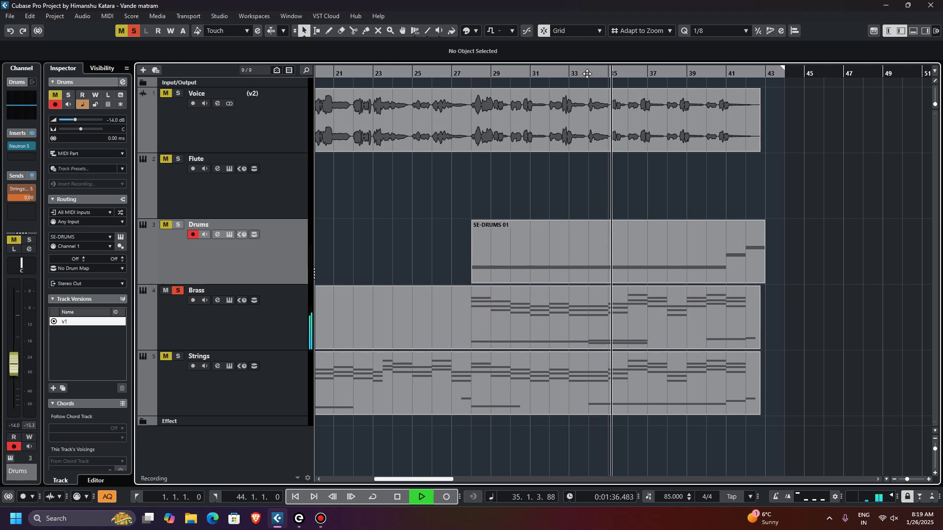
# Listen to the closing section of the soloed brass part from bar 40 twice and stop playback
pyautogui.click(708, 74)
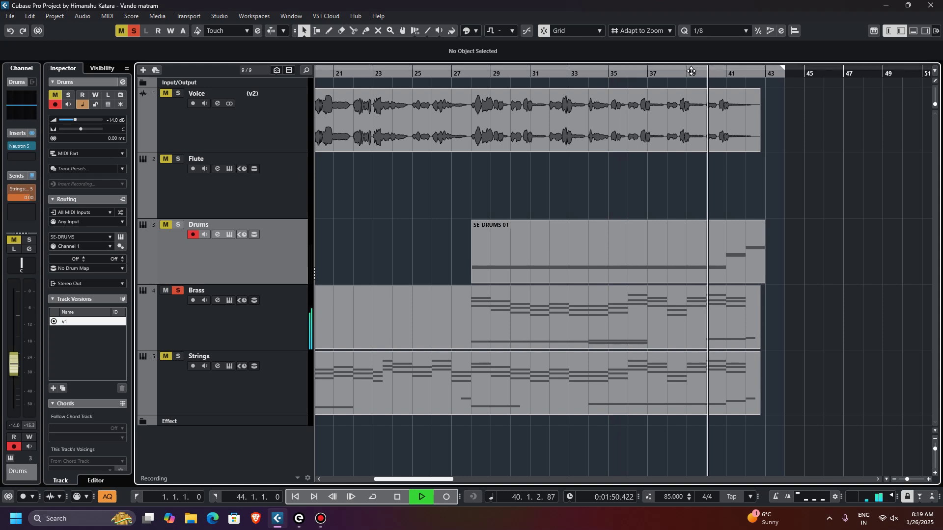
pyautogui.scroll(2, 789, 309)
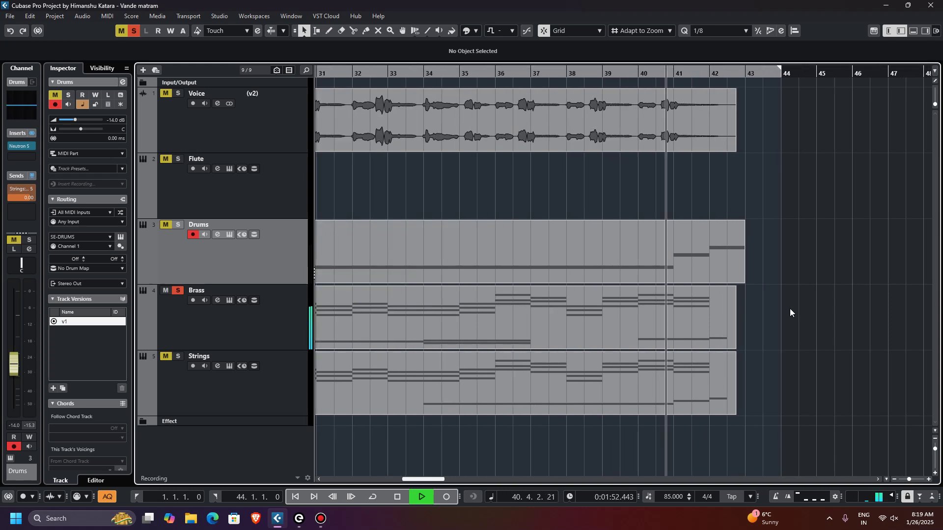
pyautogui.click(936, 461)
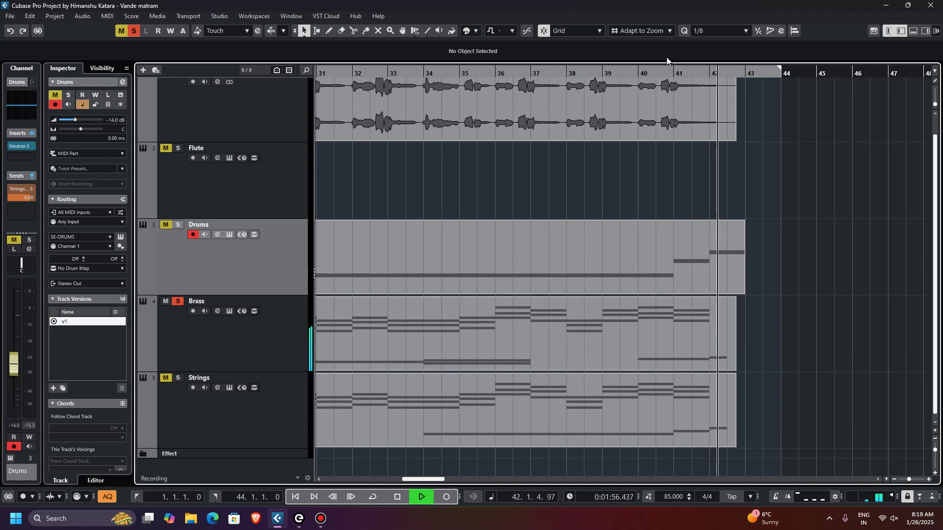
pyautogui.press('space')
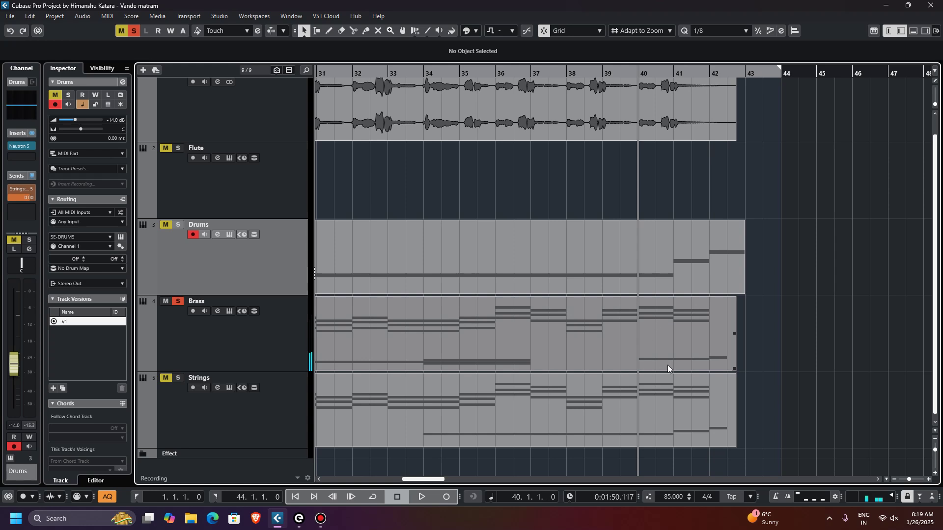
pyautogui.press('space')
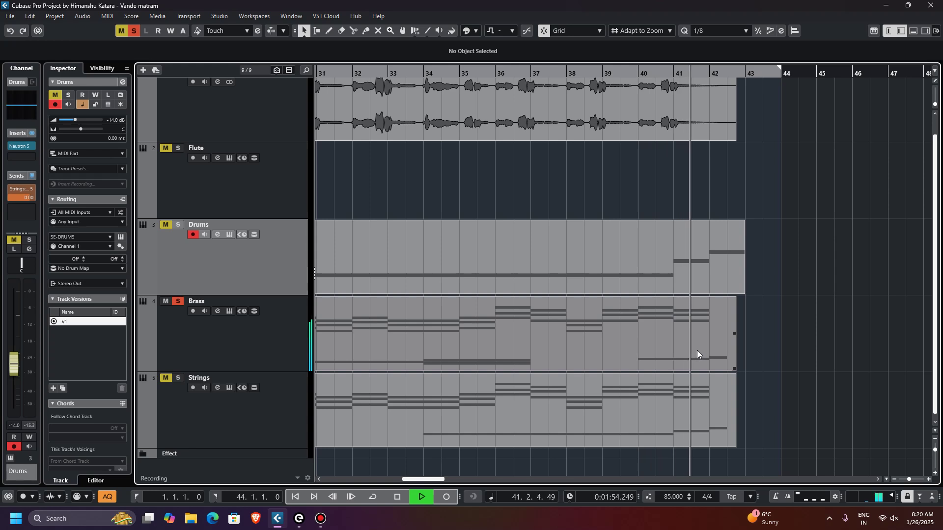
pyautogui.press('space')
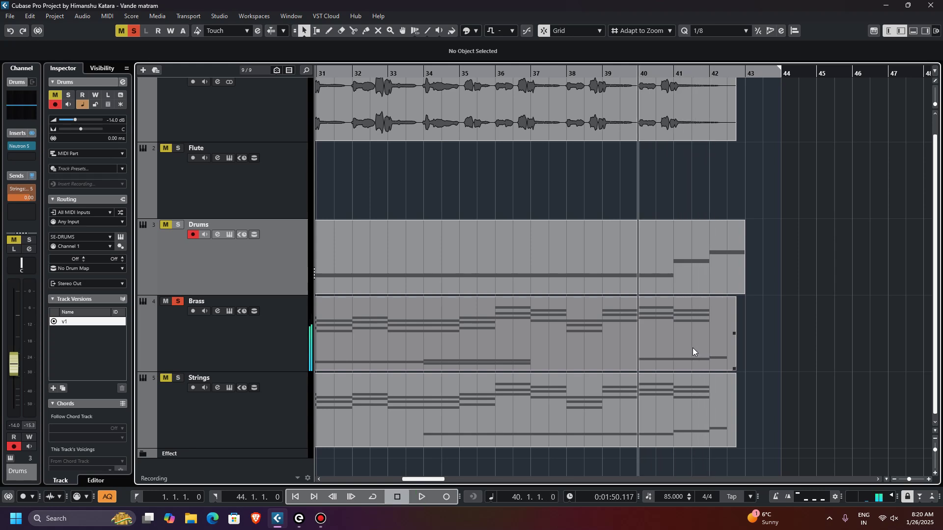
# Open the Brass part in a separate Key Editor window, highlight its upper chord notes and its low phrase-trigger notes, and close the window
pyautogui.scroll(-3, 692, 348)
pyautogui.doubleClick(467, 340)
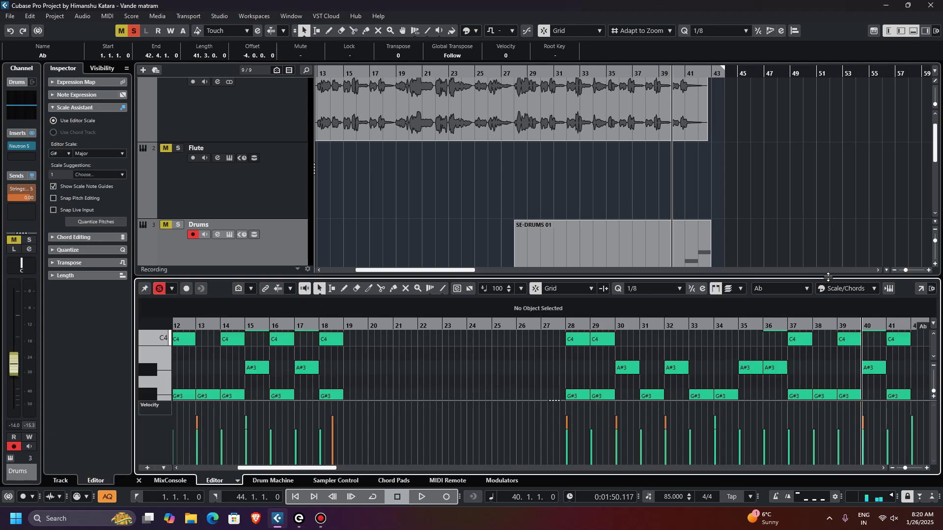
pyautogui.click(920, 289)
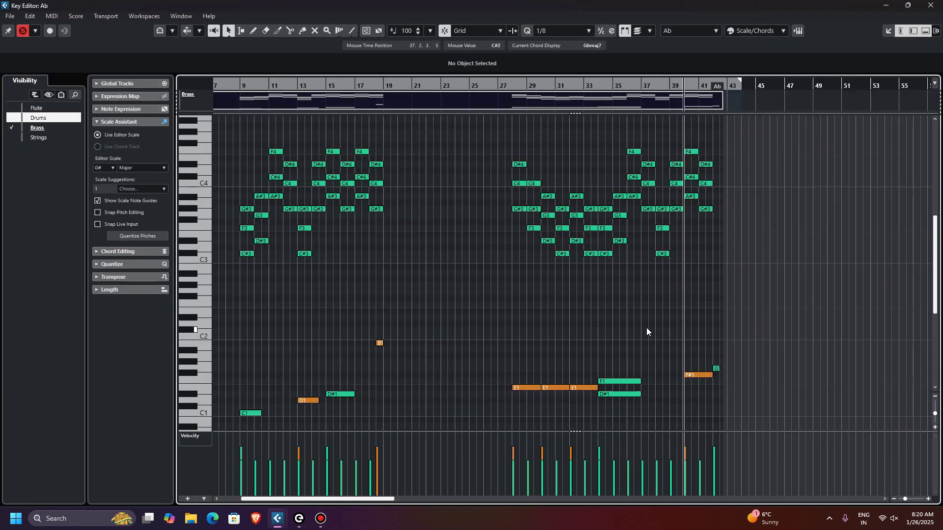
pyautogui.scroll(5, 508, 323)
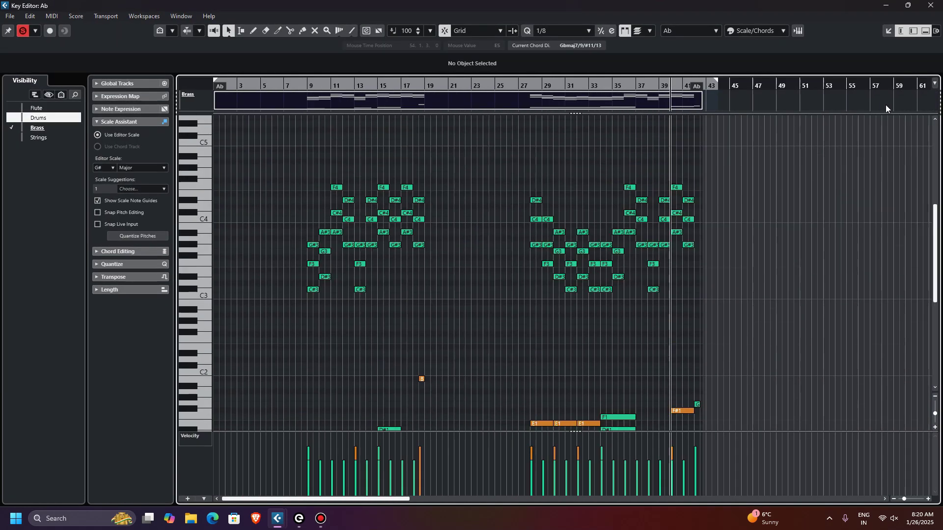
pyautogui.moveTo(935, 416); pyautogui.dragTo(935, 411)
pyautogui.moveTo(277, 156); pyautogui.dragTo(744, 322)
pyautogui.moveTo(267, 334); pyautogui.dragTo(802, 382)
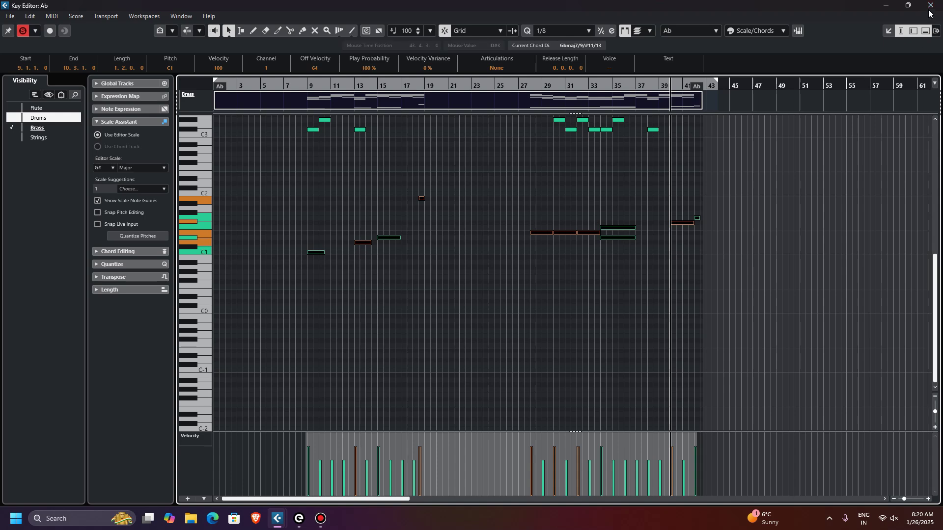
pyautogui.press('Escape')
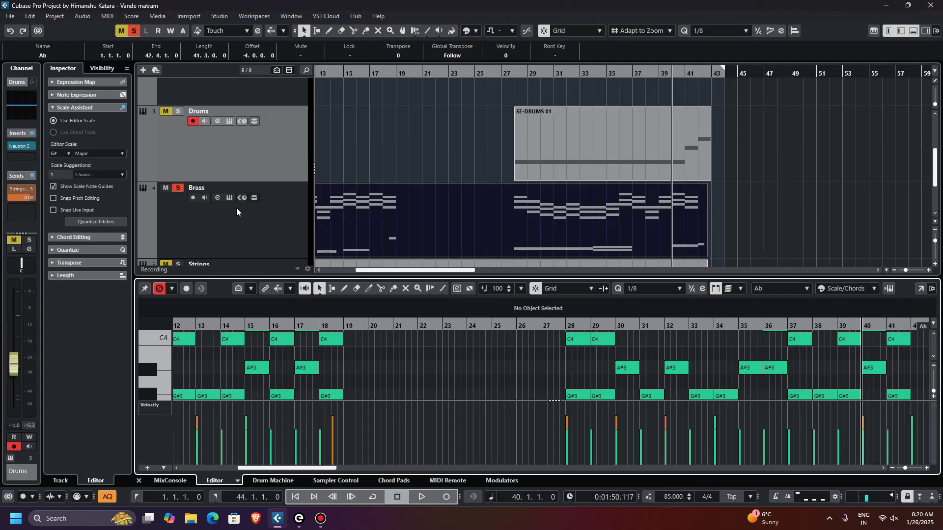
# Open the Brass track's instrument, look through its preset categories without changing the preset, and close it
pyautogui.click(230, 198)
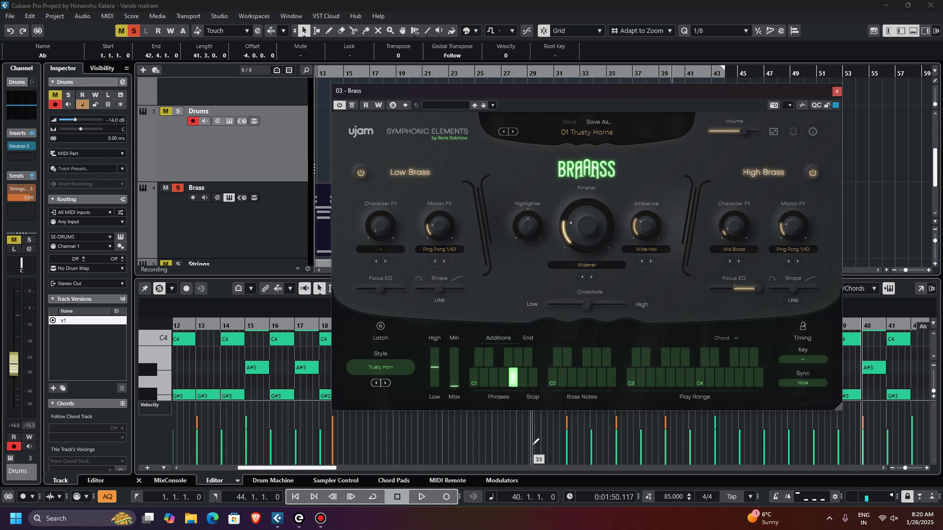
pyautogui.click(568, 133)
pyautogui.moveTo(573, 143)
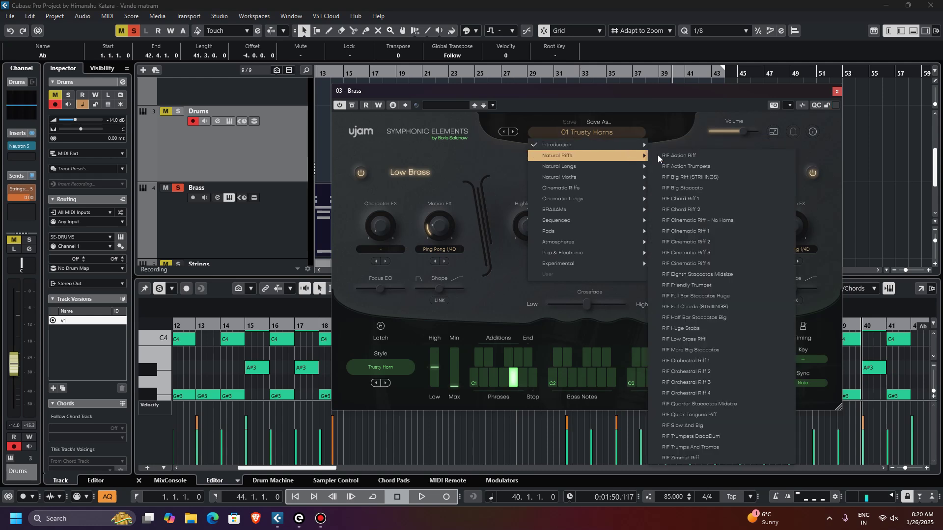
pyautogui.click(511, 175)
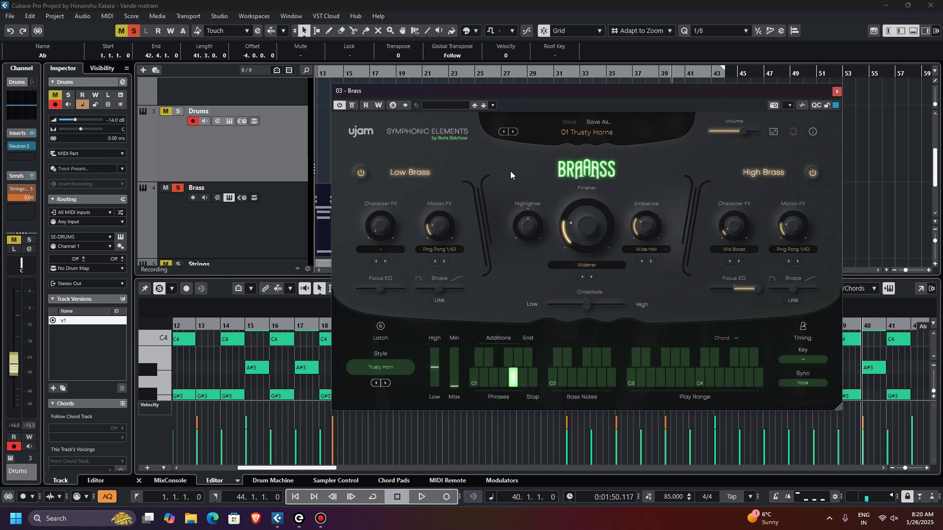
pyautogui.click(833, 94)
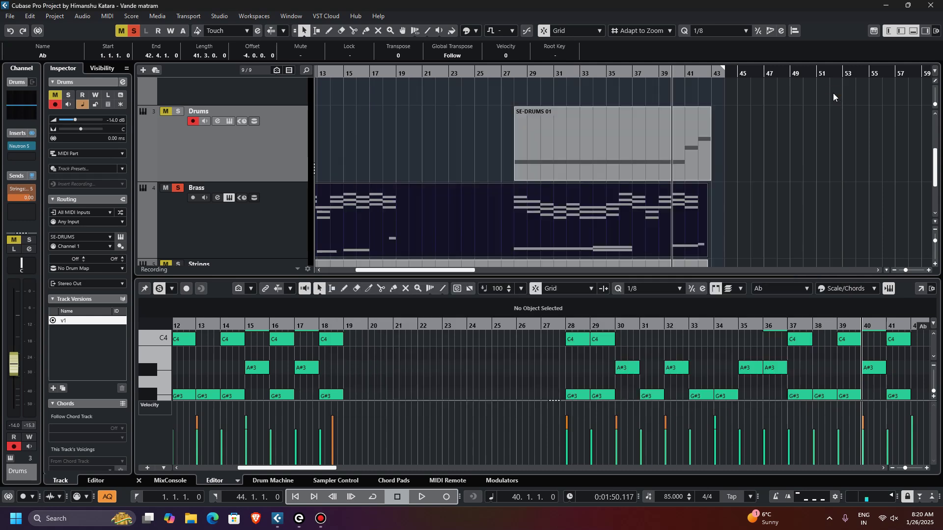
# Switch the solo from Brass to Strings and place the playhead at bar 1 with the lower editor hidden
pyautogui.scroll(-2, 295, 181)
pyautogui.keyDown('ctrl'); pyautogui.click(178, 201); pyautogui.keyUp('ctrl')
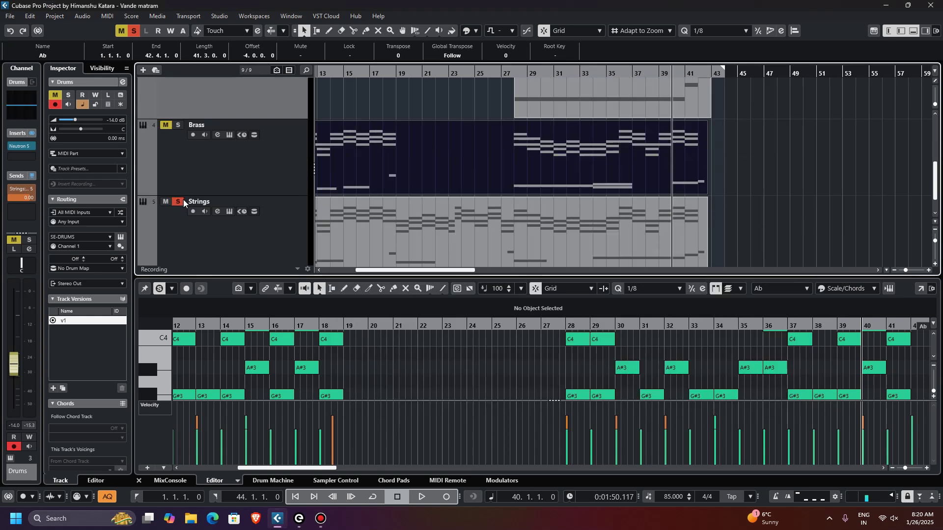
pyautogui.moveTo(392, 270); pyautogui.dragTo(258, 272)
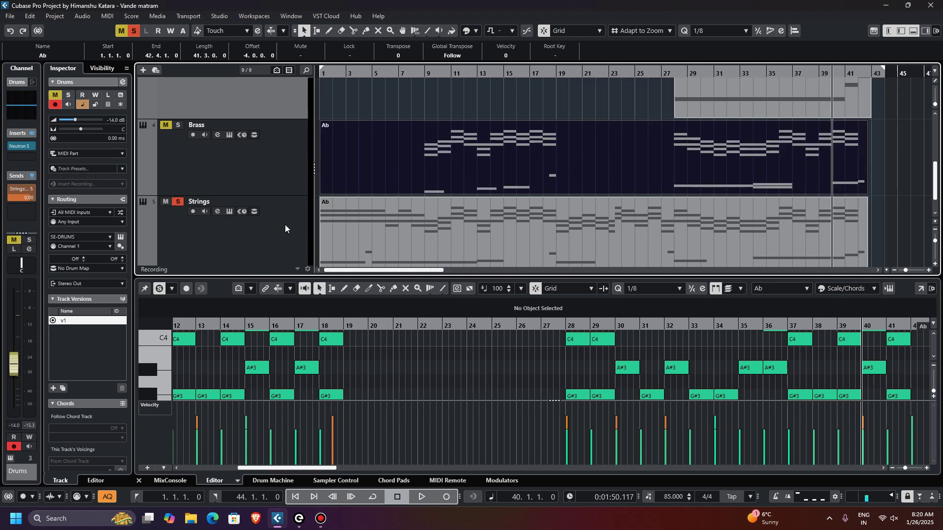
pyautogui.click(317, 74)
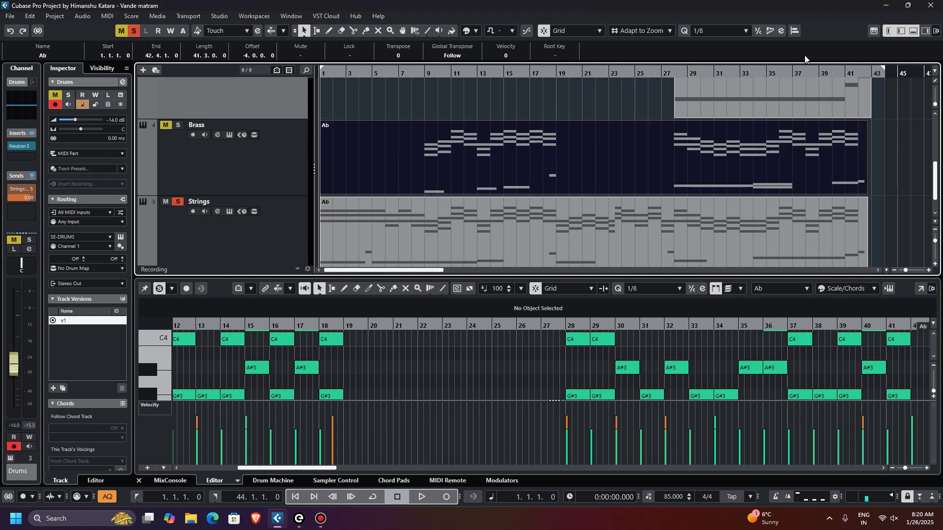
pyautogui.click(912, 31)
# Listen to the opening of the soloed strings from bar 1, replay it from bar 4 and stop playback
pyautogui.press('space')
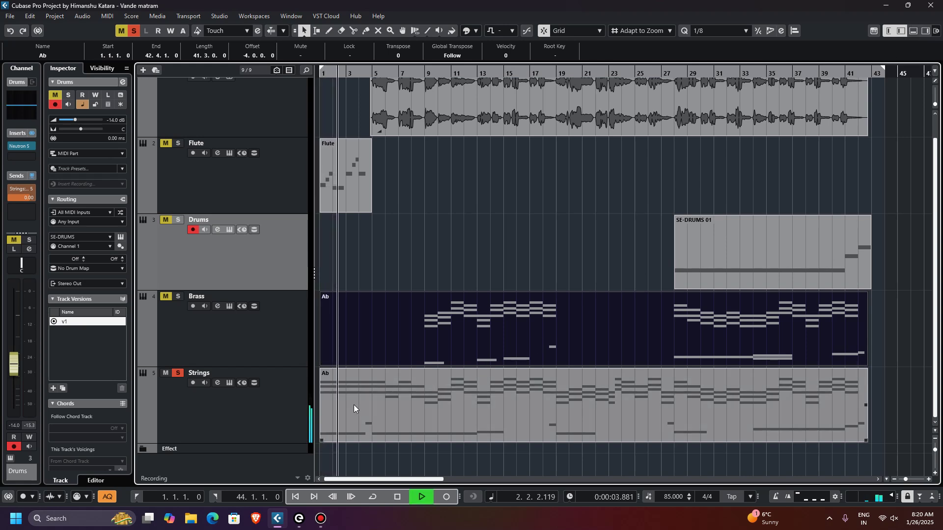
pyautogui.press('h')
pyautogui.press('h')
pyautogui.press('space')
pyautogui.click(376, 74)
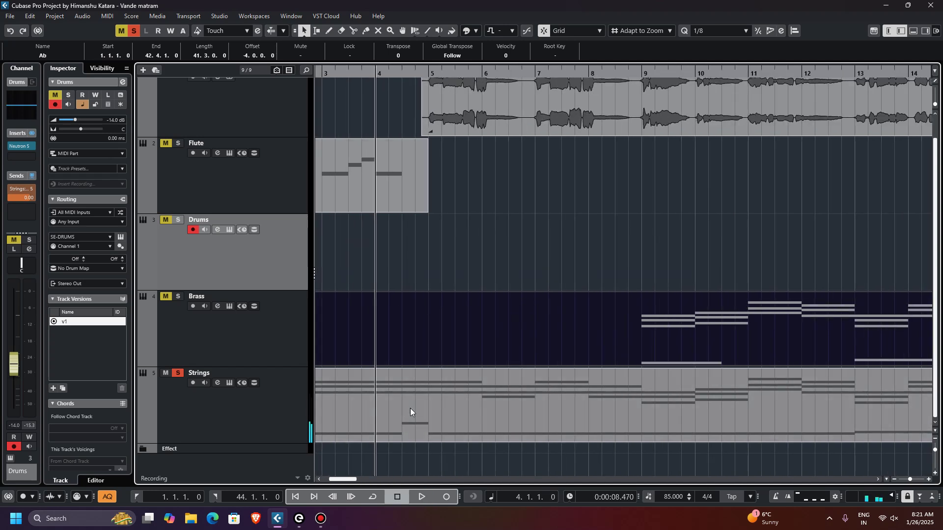
pyautogui.press('space')
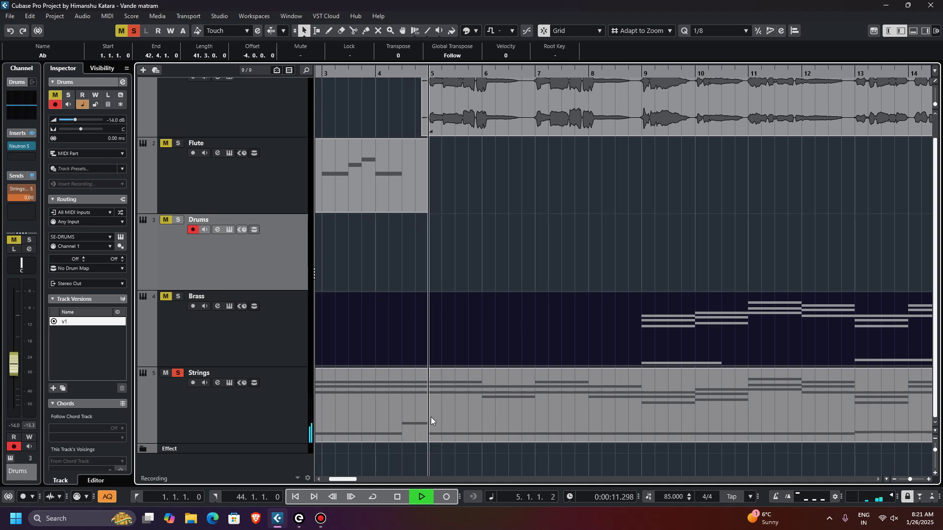
pyautogui.press('space')
pyautogui.press('g')
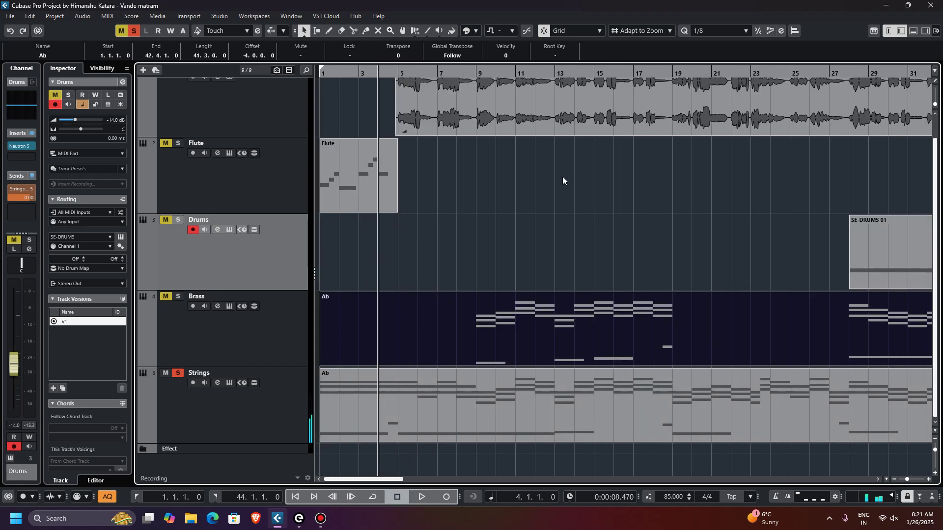
# Listen to the soloed strings from bar 13 and again from bar 18, stopping playback after each passage
pyautogui.doubleClick(555, 75)
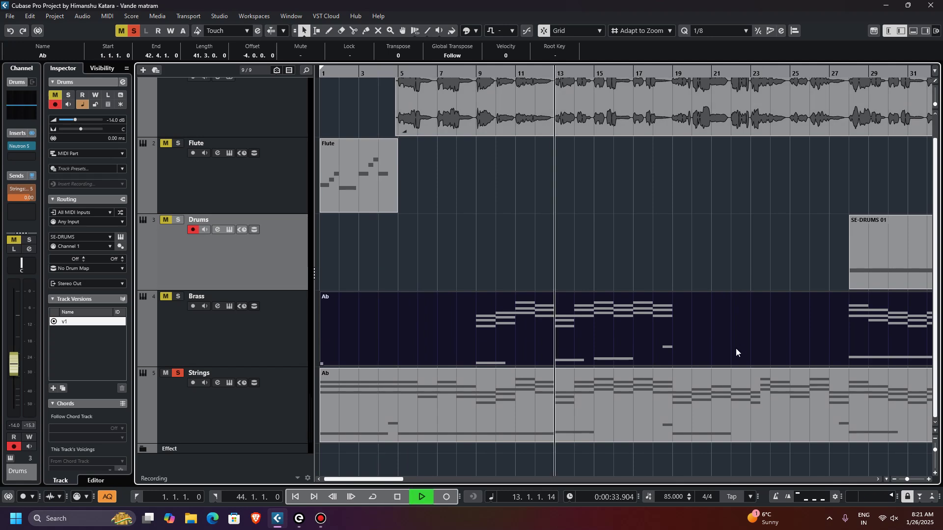
pyautogui.keyDown('ctrl'); pyautogui.scroll(2, 352, 440); pyautogui.keyUp('ctrl')
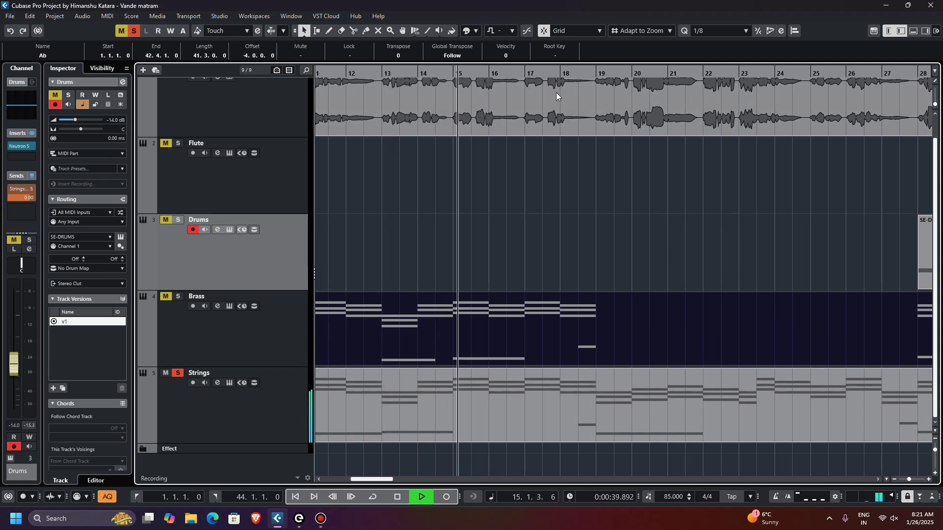
pyautogui.press('space')
pyautogui.click(560, 72)
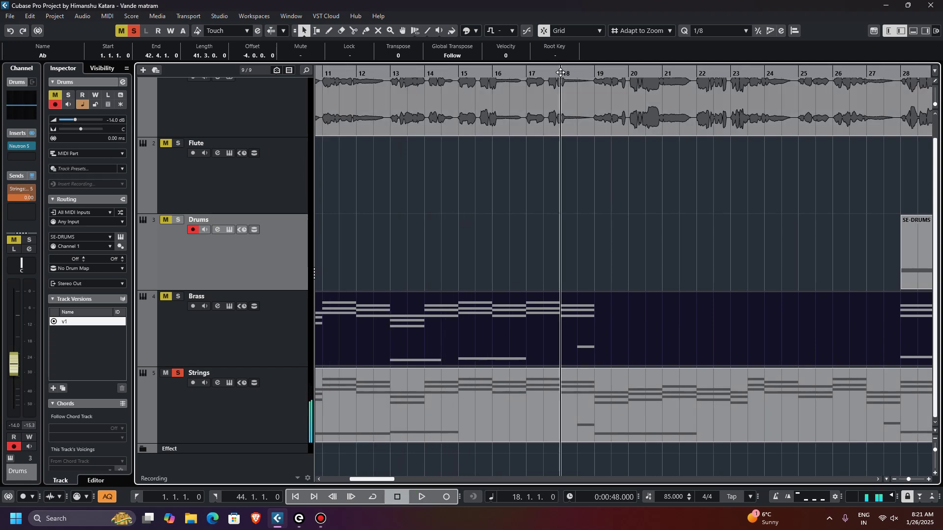
pyautogui.press('space')
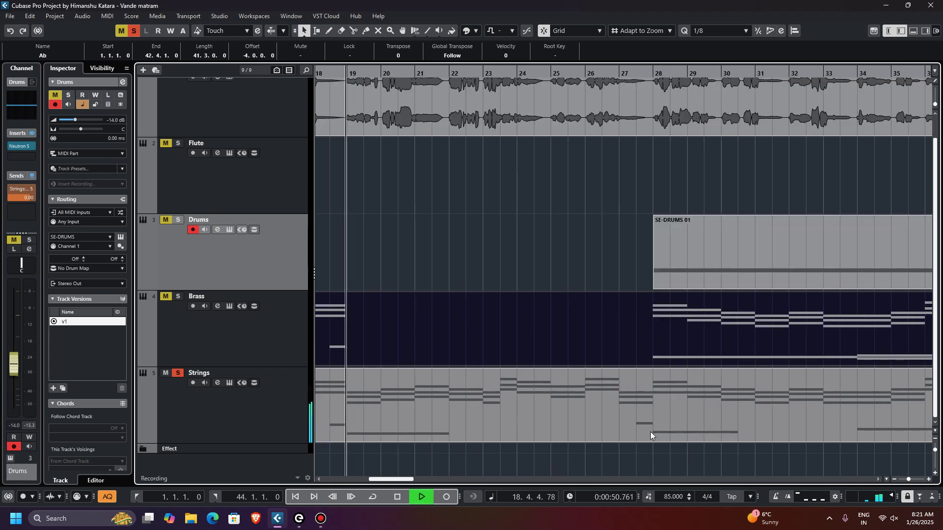
pyautogui.press('space')
# Listen to the soloed strings from bar 27, from bar 34 and from bar 40, and stop playback
pyautogui.click(618, 74)
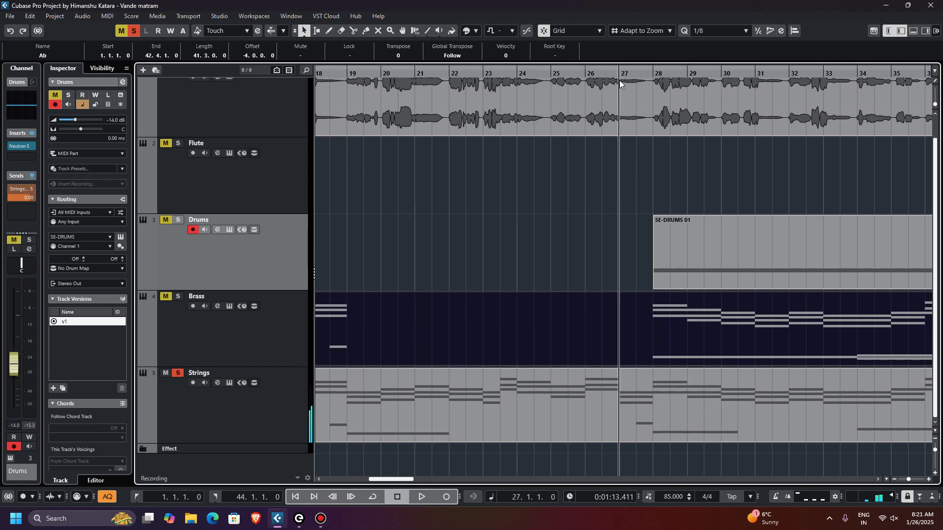
pyautogui.press('space')
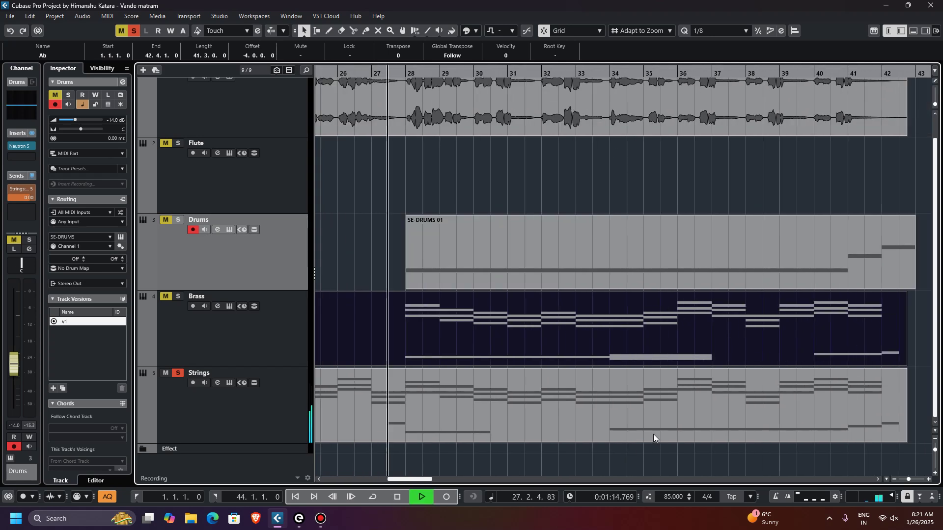
pyautogui.scroll(-2, 630, 397)
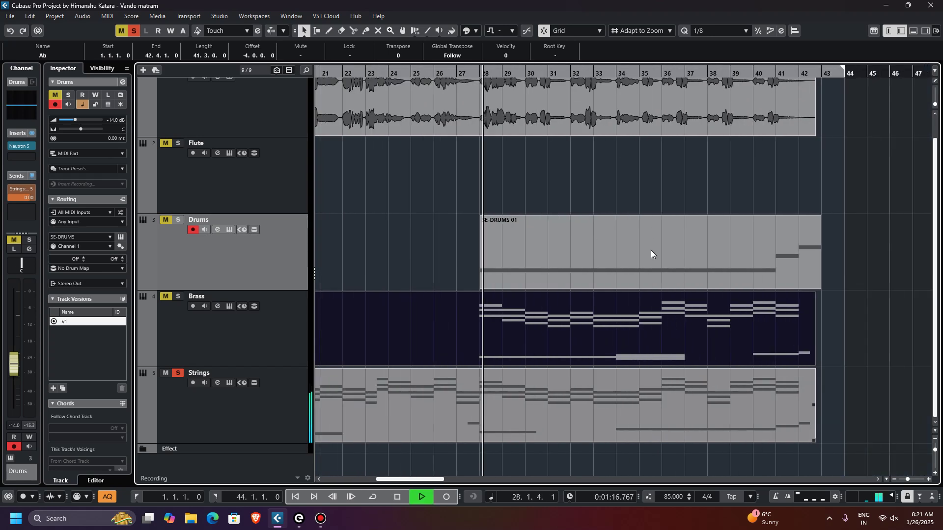
pyautogui.click(618, 73)
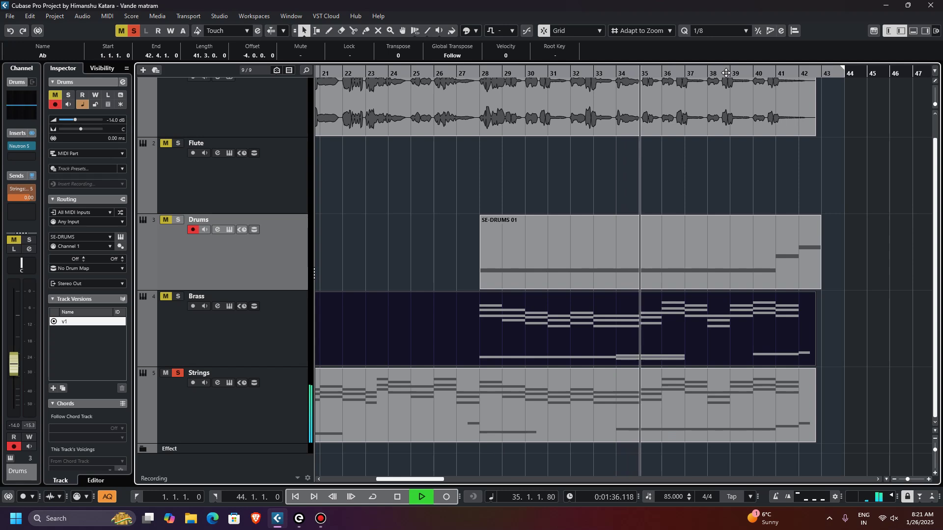
pyautogui.press('space')
pyautogui.click(755, 74)
pyautogui.press('space')
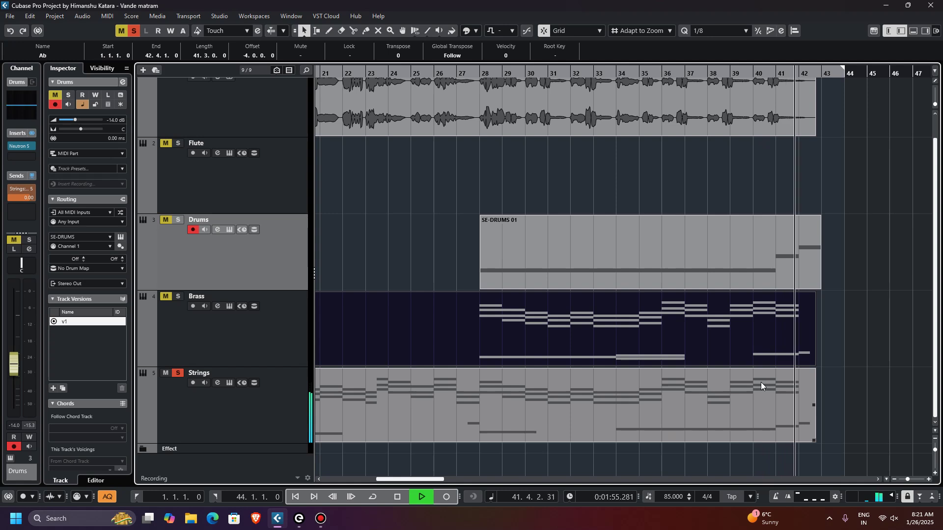
pyautogui.press('space')
# Open the Strings part in its own Key Editor window, highlight its low notes and its chord notes in turn, and close the window
pyautogui.doubleClick(540, 410)
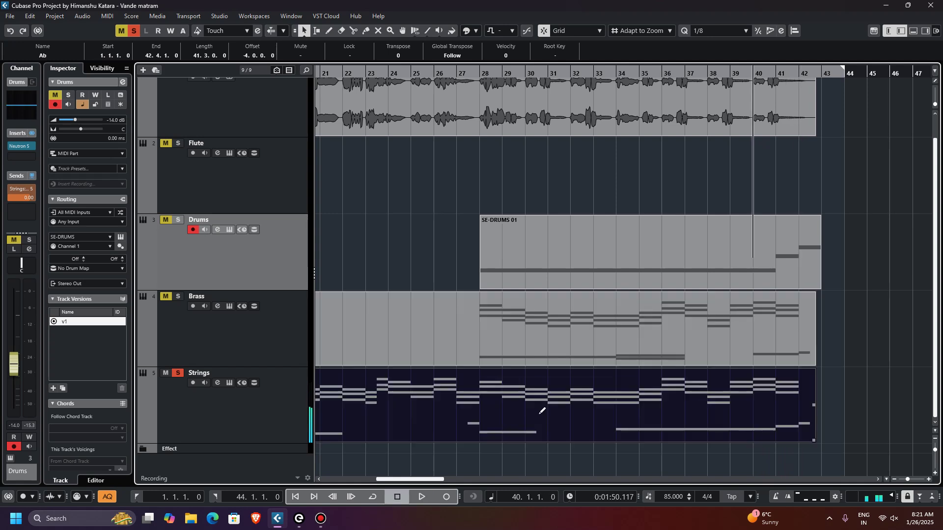
pyautogui.click(920, 289)
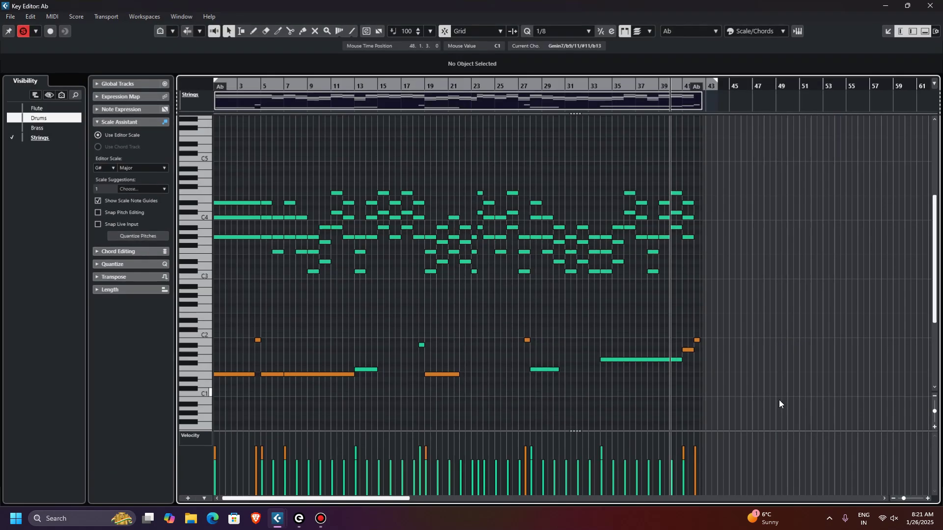
pyautogui.keyDown('ctrl'); pyautogui.scroll(2, 302, 322); pyautogui.keyUp('ctrl')
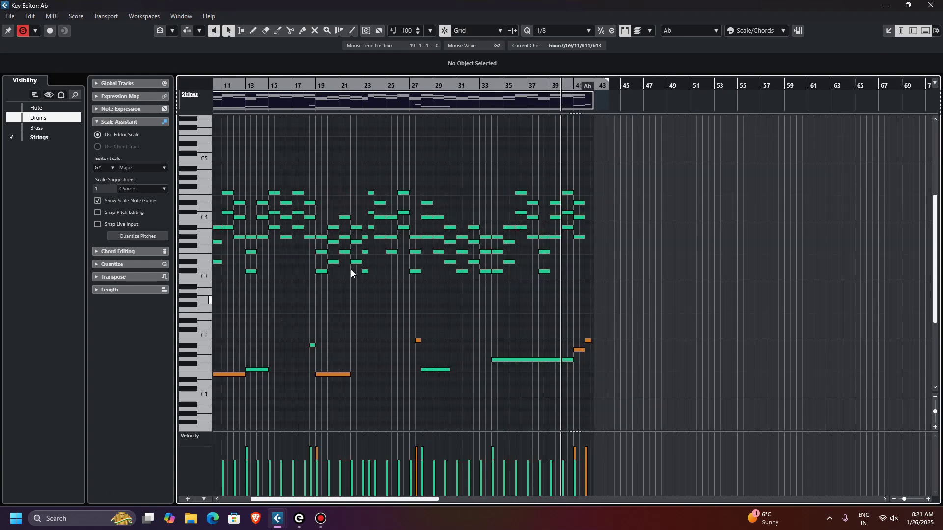
pyautogui.scroll(-3, 290, 369)
pyautogui.scroll(5, 242, 315)
pyautogui.scroll(-5, 472, 329)
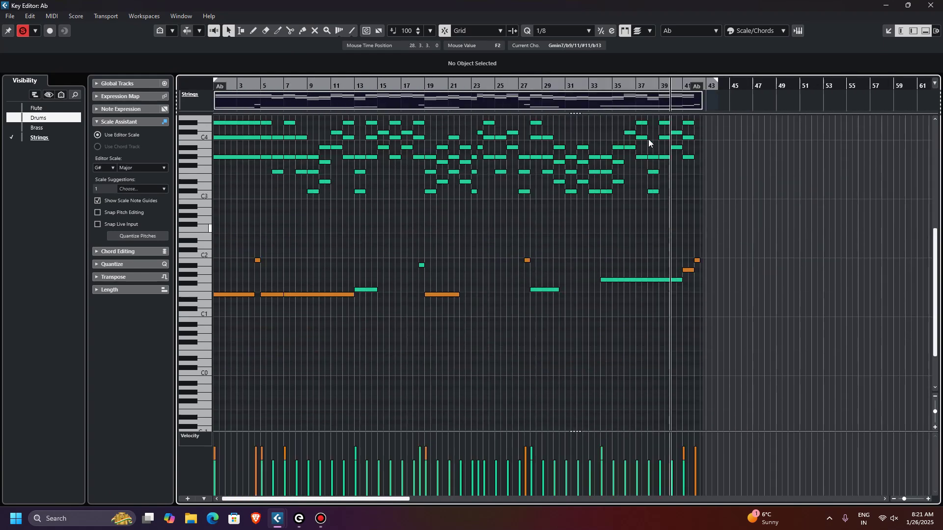
pyautogui.moveTo(708, 344); pyautogui.dragTo(231, 246)
pyautogui.moveTo(701, 231); pyautogui.dragTo(245, 95)
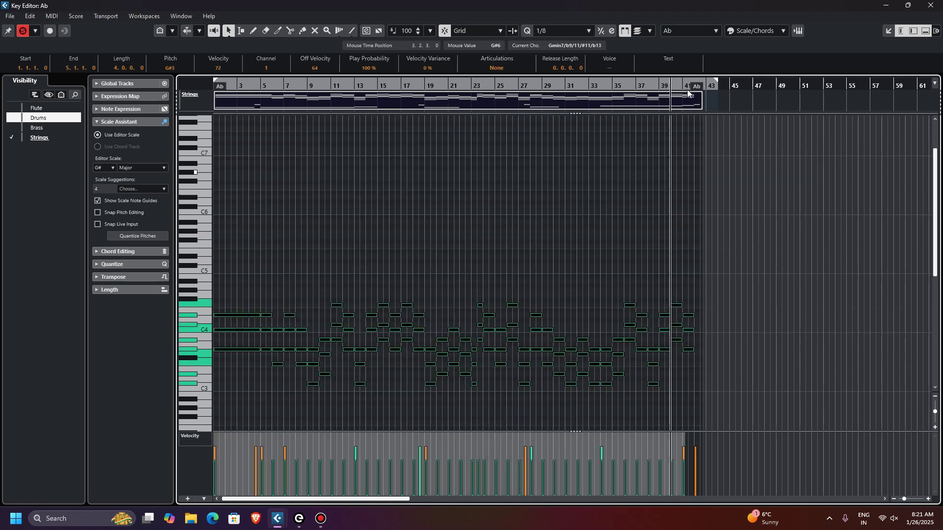
pyautogui.click(930, 5)
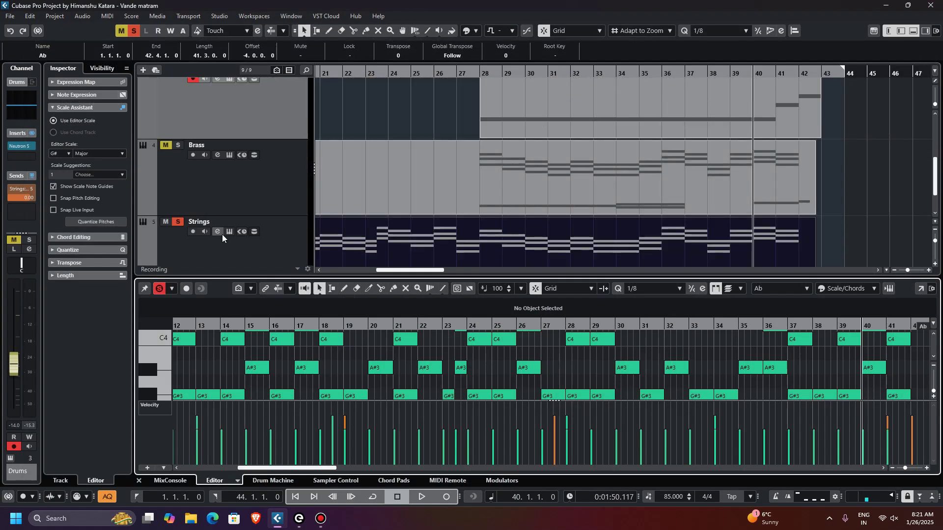
# View the Strings track's instrument settings, close the instrument and turn off the Strings solo
pyautogui.click(217, 232)
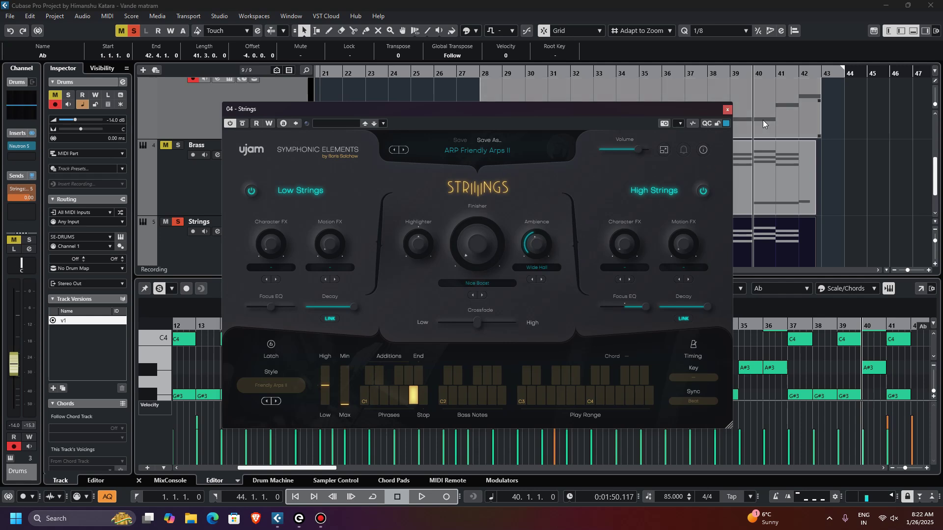
pyautogui.click(728, 110)
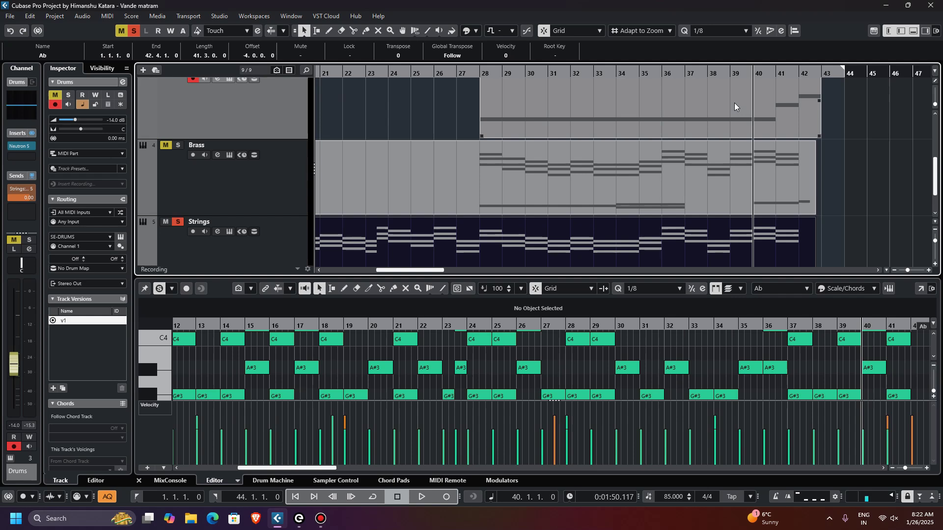
pyautogui.click(176, 222)
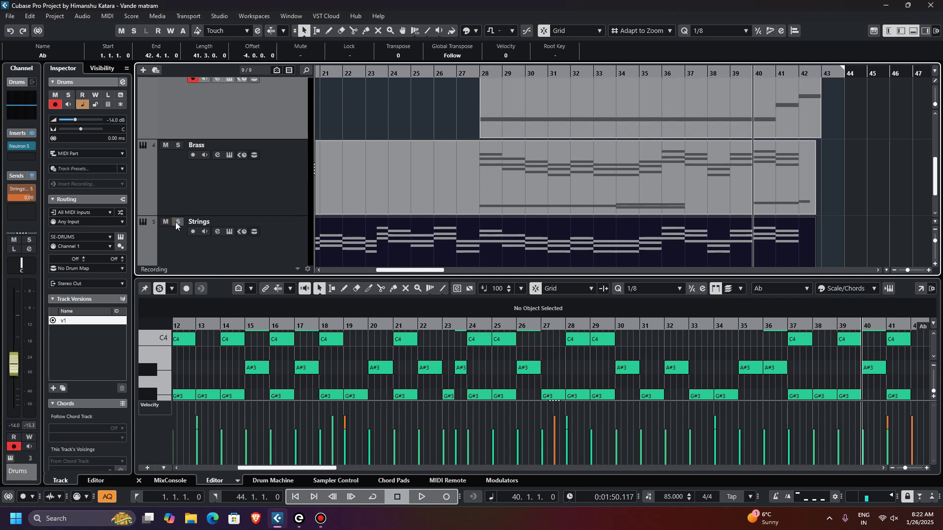
# Hide the lower editor and listen to the full arrangement from bar 28 with reduced track heights, stopping playback at the end
pyautogui.click(912, 33)
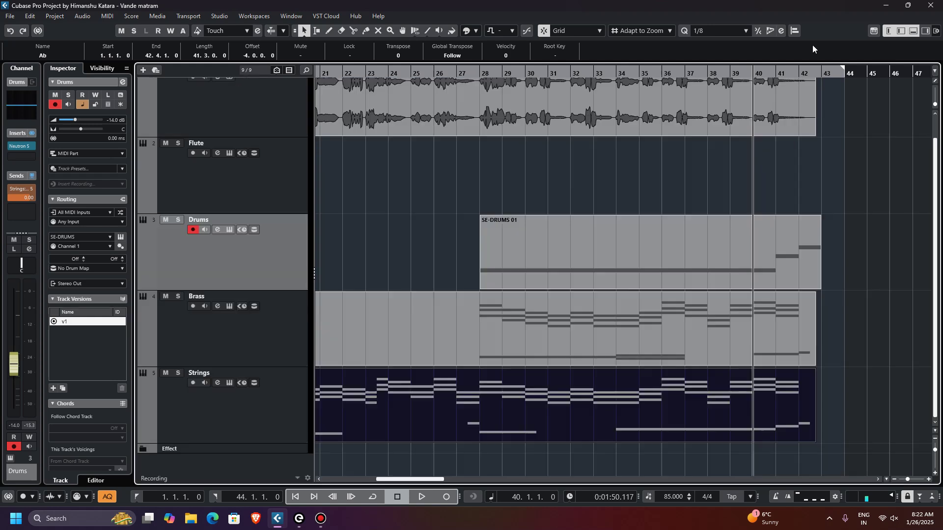
pyautogui.click(479, 71)
pyautogui.press('space')
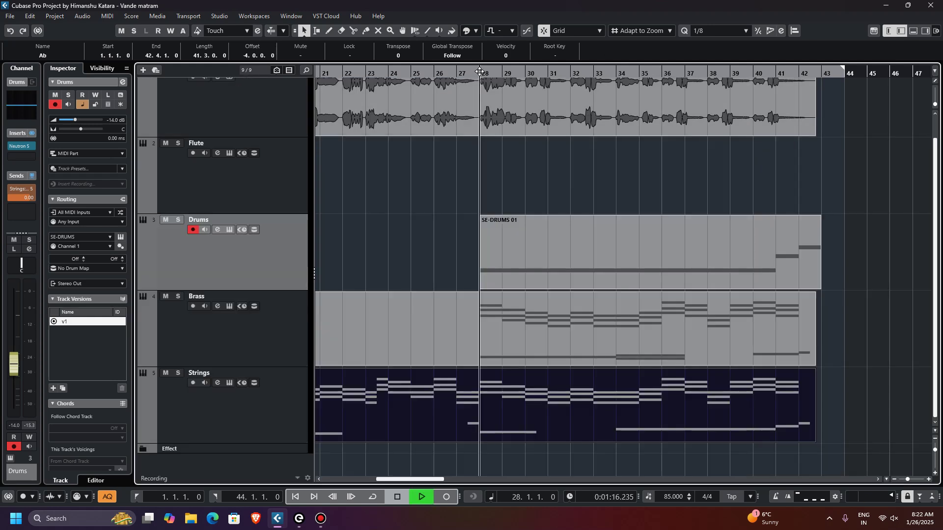
pyautogui.press('h')
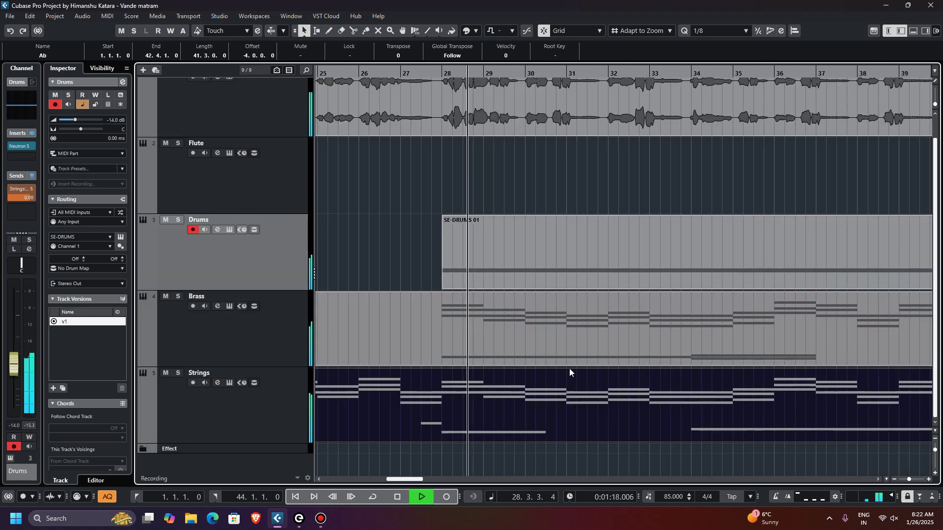
pyautogui.press('g')
pyautogui.moveTo(934, 451); pyautogui.dragTo(934, 447)
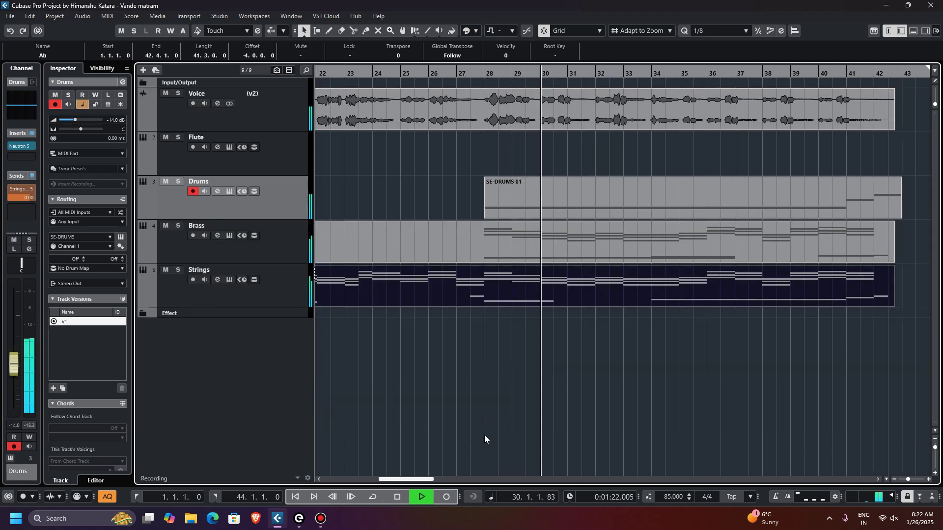
pyautogui.press('space')
# Mute the Voice track and listen to the arrangement from bars 28, 34, 37, 39 and 41, stopping playback at the end
pyautogui.click(165, 93)
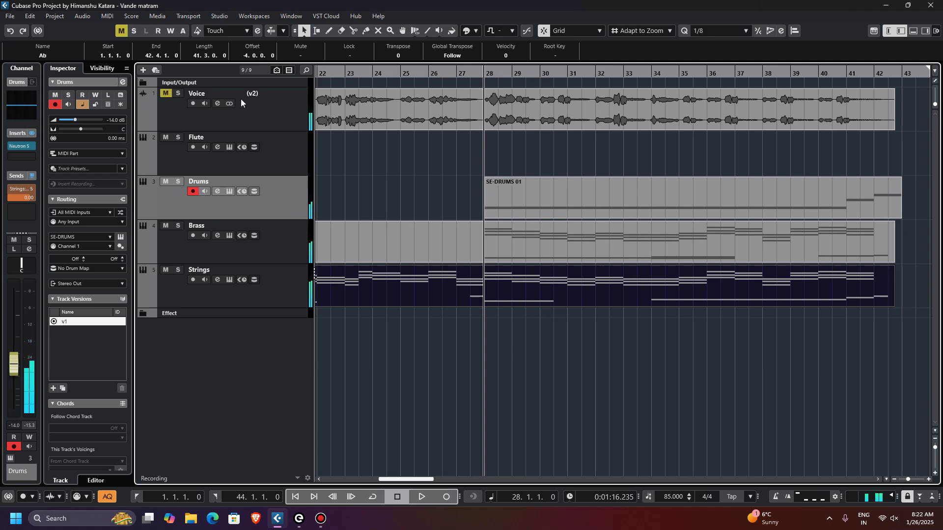
pyautogui.press('space')
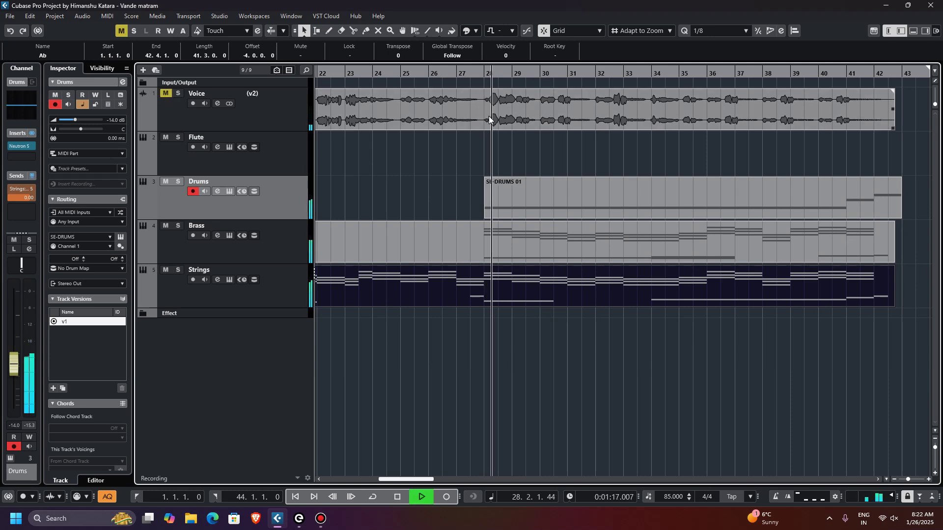
pyautogui.scroll(-2, 598, 367)
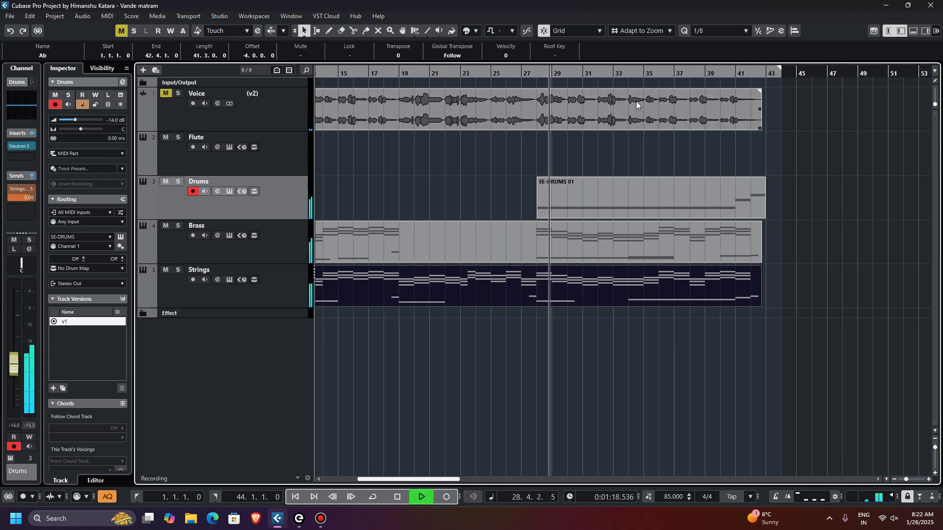
pyautogui.click(627, 73)
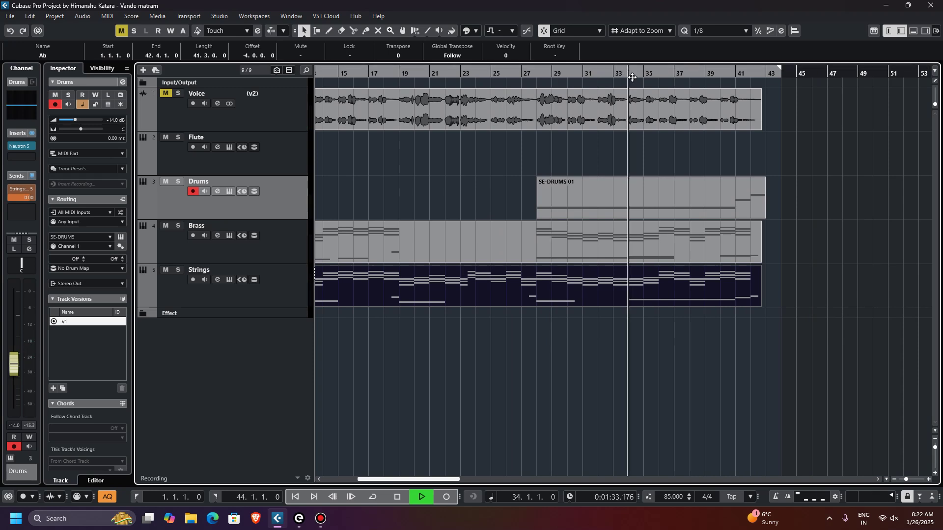
pyautogui.click(934, 462)
pyautogui.scroll(2, 755, 263)
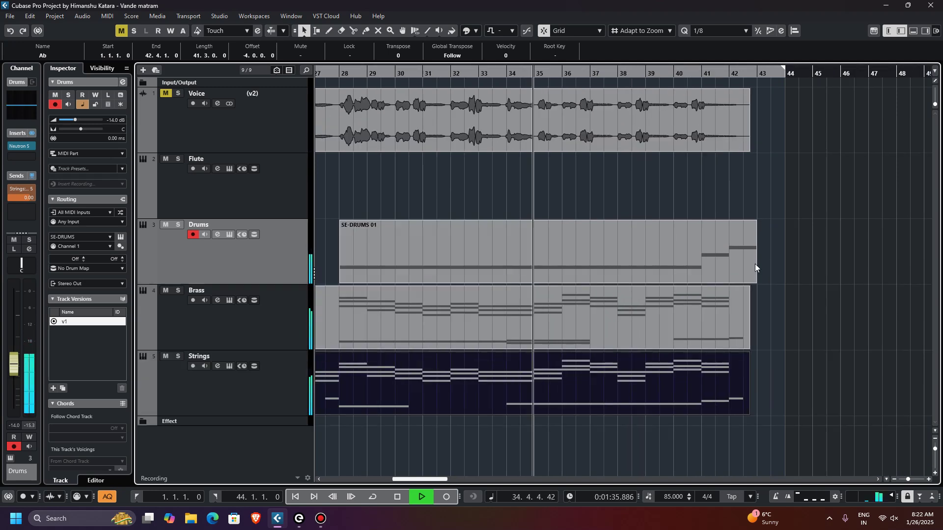
pyautogui.click(588, 75)
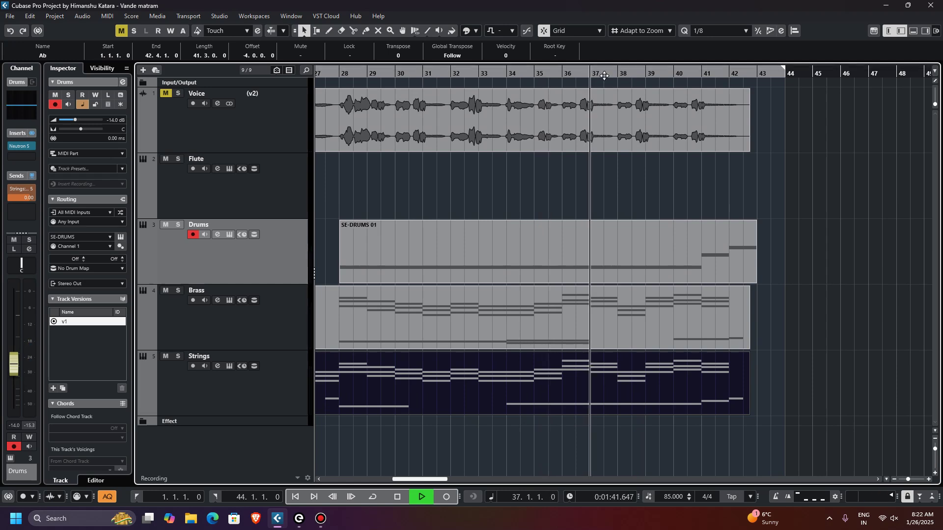
pyautogui.click(643, 73)
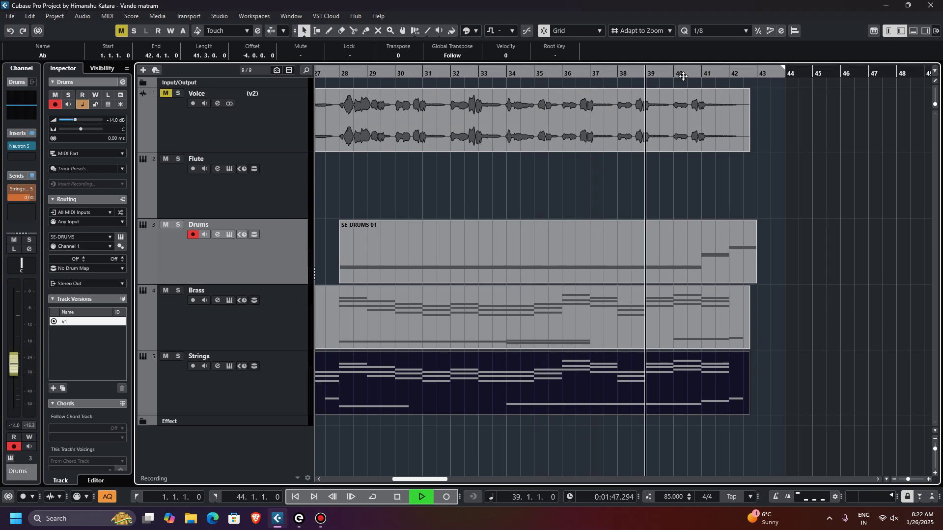
pyautogui.click(697, 73)
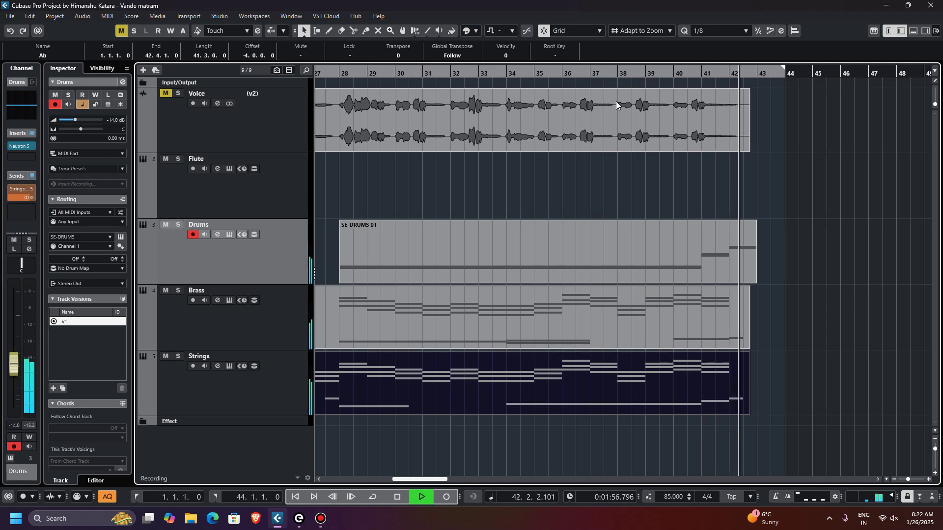
pyautogui.press('space')
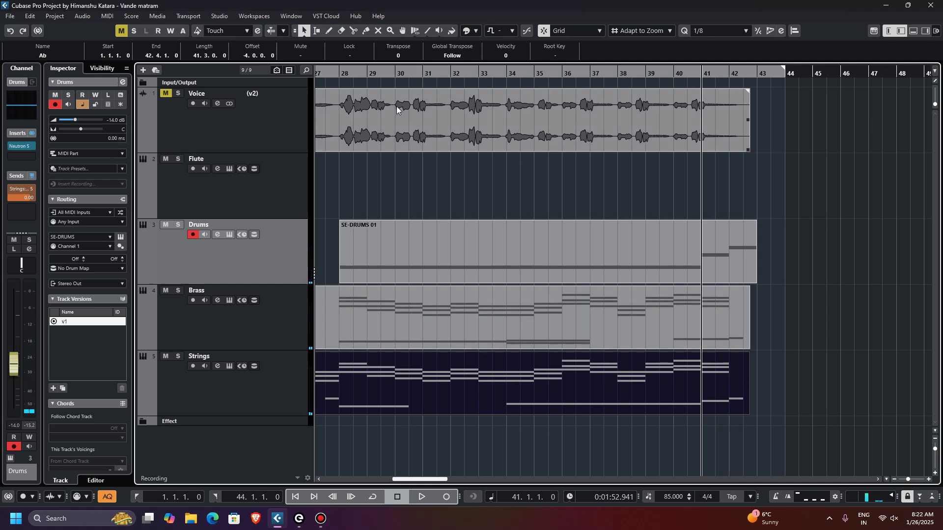
# Open the MixConsole and switch the Voice channel's solo on and off again to clear its mute
pyautogui.click(226, 16)
pyautogui.click(243, 40)
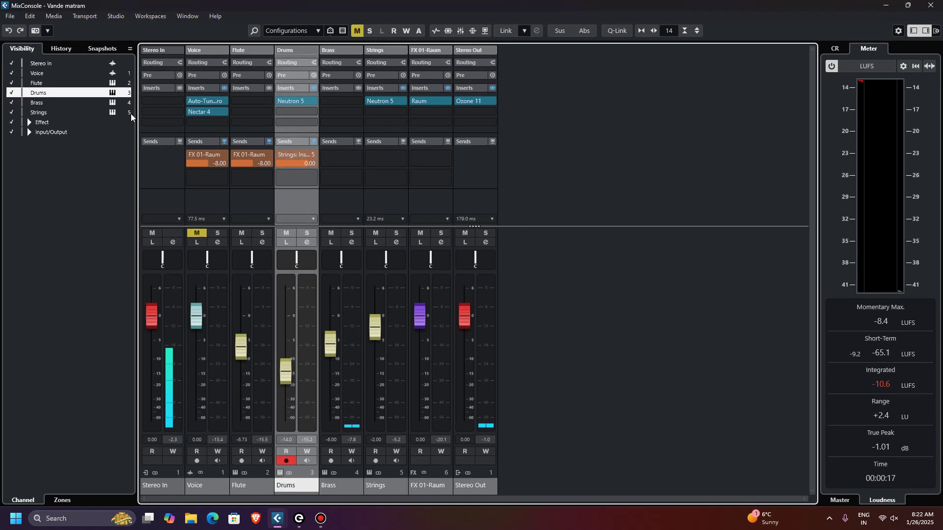
pyautogui.click(218, 233)
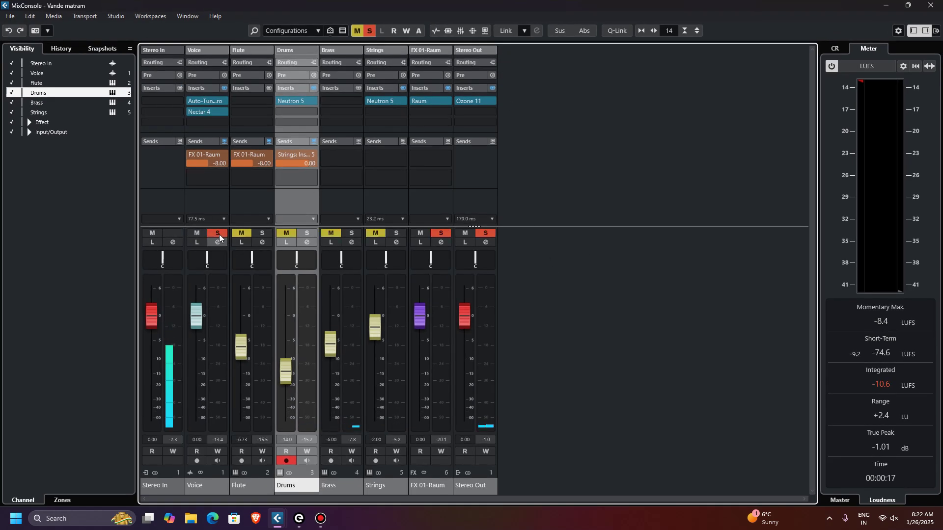
pyautogui.click(219, 234)
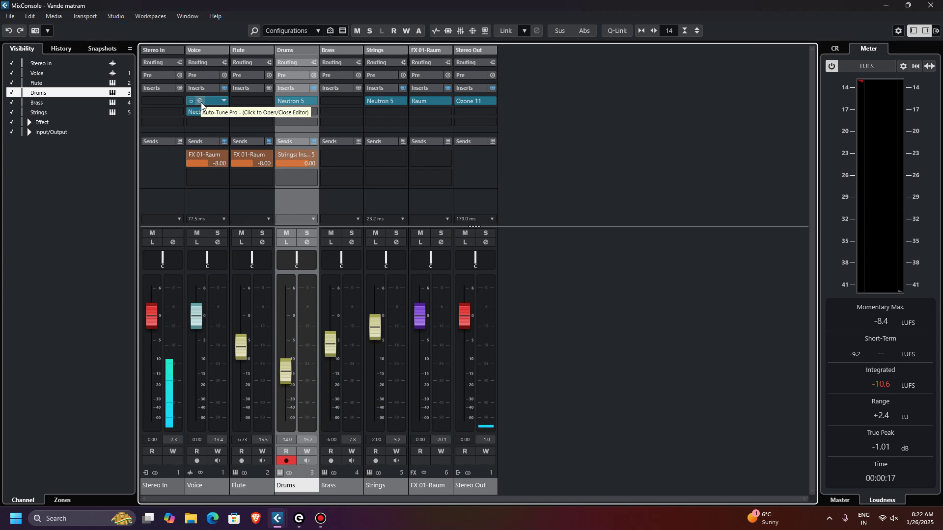
# View the Voice channel's Auto-Tune Pro insert, and the Gate, EQ 1 and Compressor 1 modules of its Nectar 4 insert
pyautogui.click(201, 102)
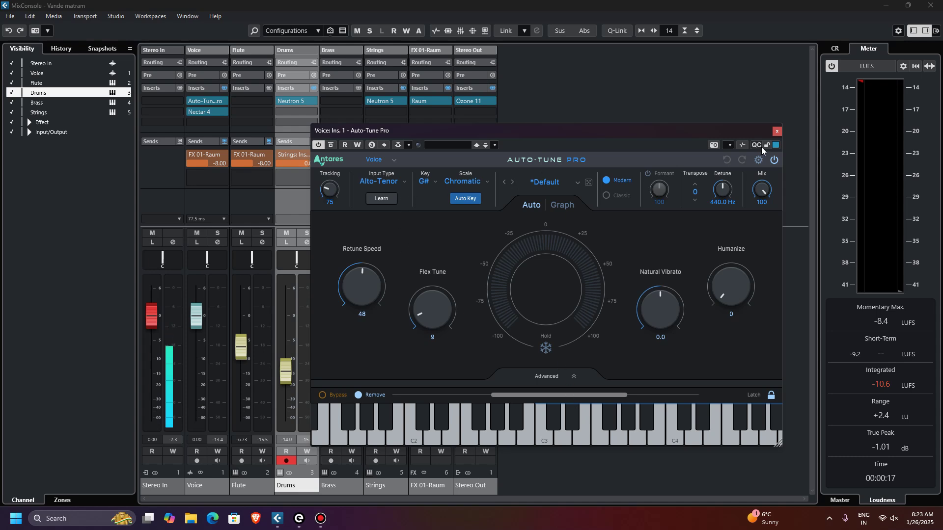
pyautogui.click(776, 131)
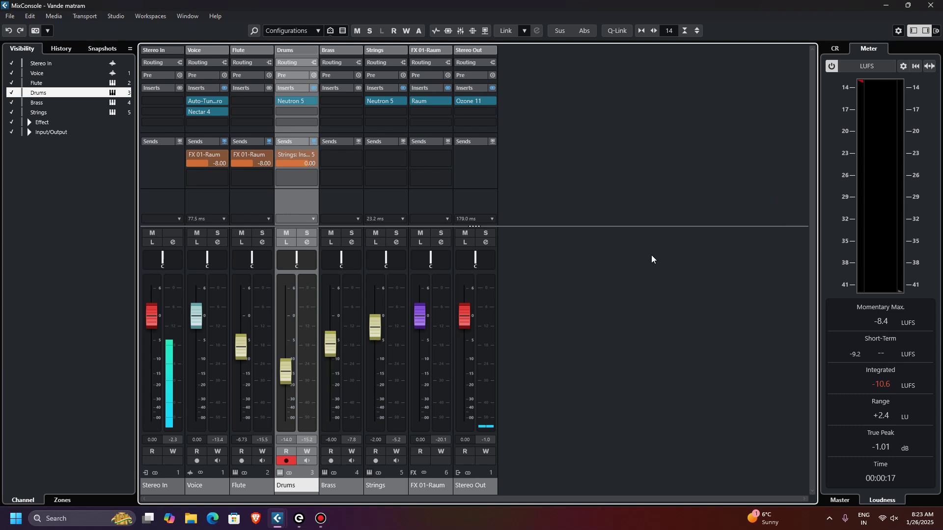
pyautogui.click(199, 112)
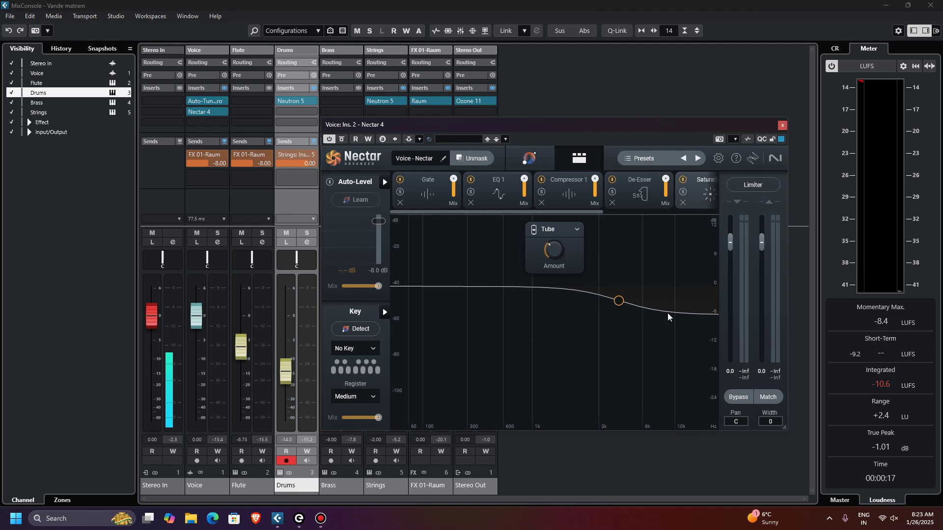
pyautogui.click(430, 194)
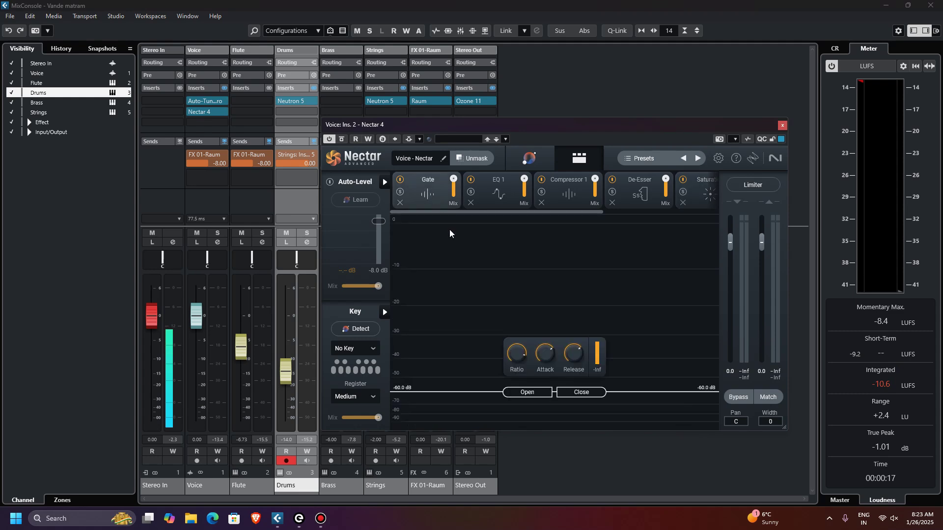
pyautogui.click(490, 197)
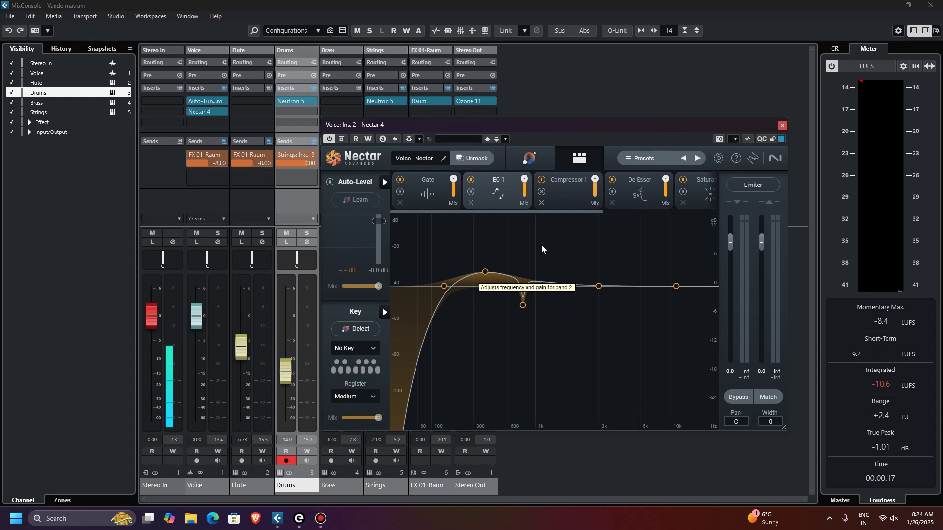
pyautogui.click(578, 200)
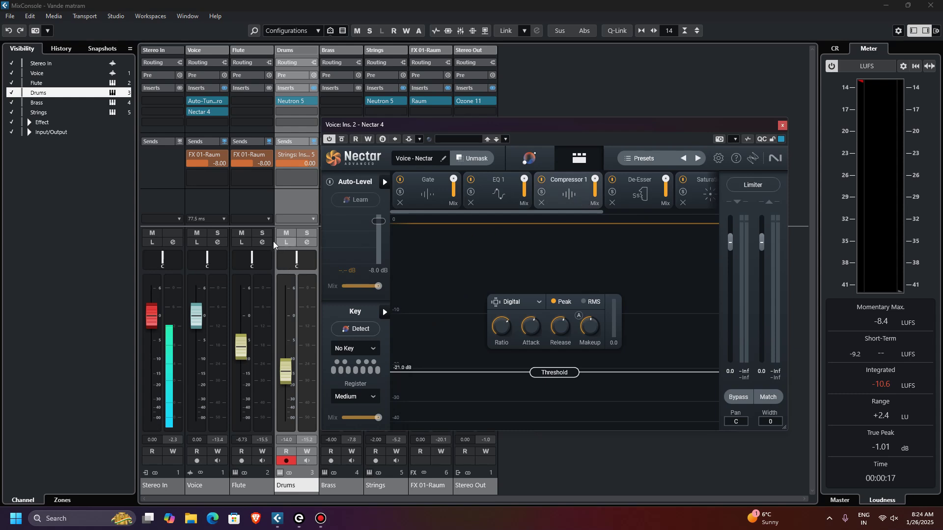
# Solo the Voice channel and play the vocal from bar 30 in the project window to observe Nectar 4's compressor, stopping playback
pyautogui.click(262, 233)
pyautogui.click(217, 233)
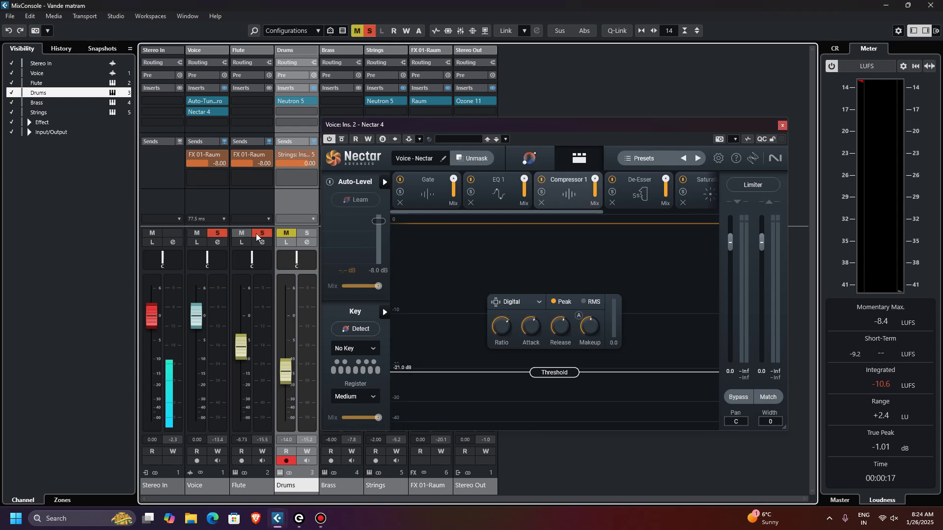
pyautogui.press('space')
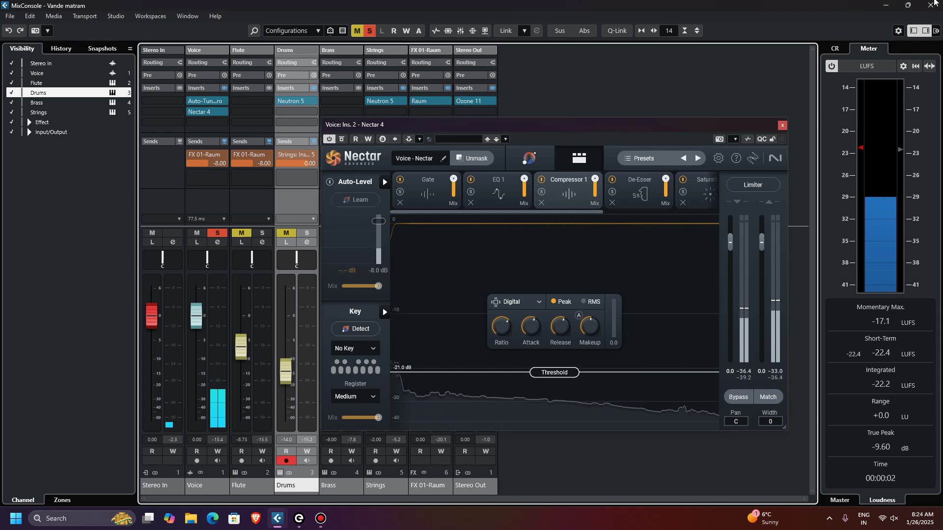
pyautogui.press('F3')
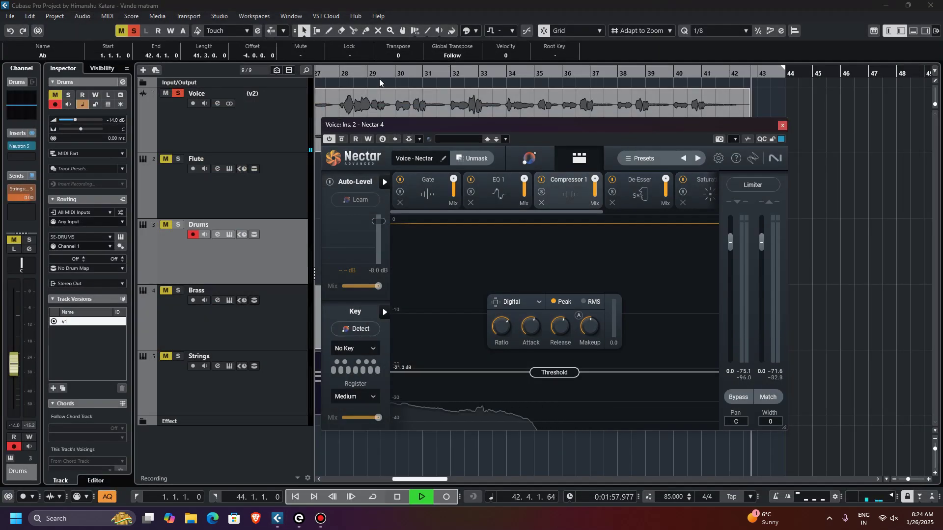
pyautogui.press('space')
pyautogui.press('space')
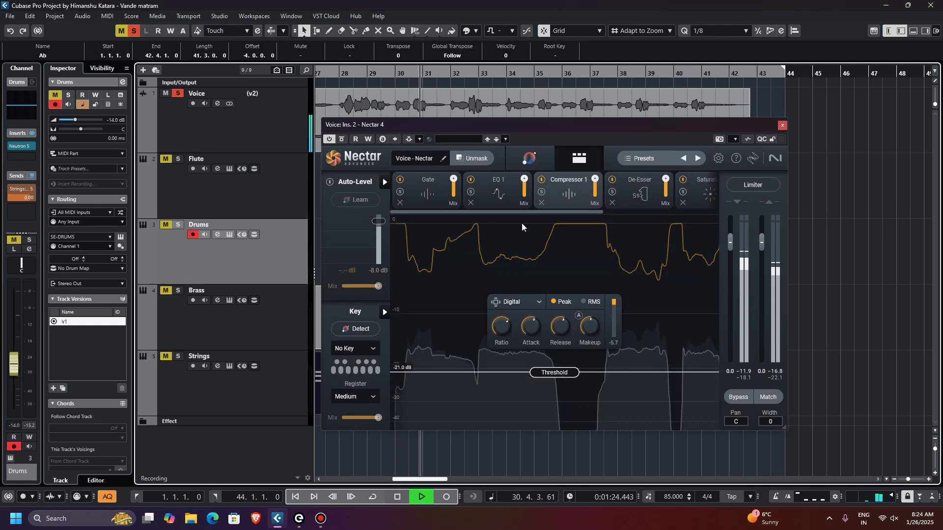
pyautogui.press('space')
# Move the Nectar 4 window off the Voice clip and examine the vocal's level changes in the enlarged waveform around bars 30 to 35
pyautogui.moveTo(512, 126); pyautogui.dragTo(528, 306)
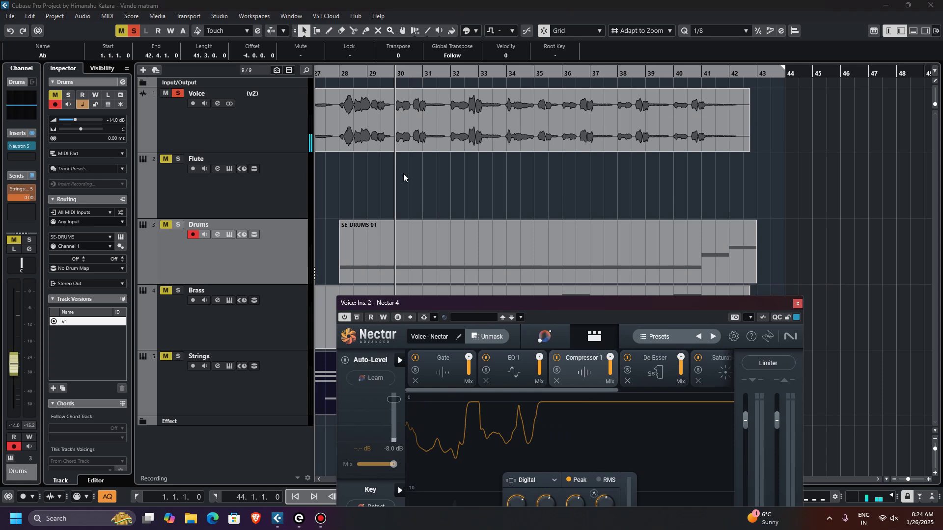
pyautogui.scroll(2, 353, 167)
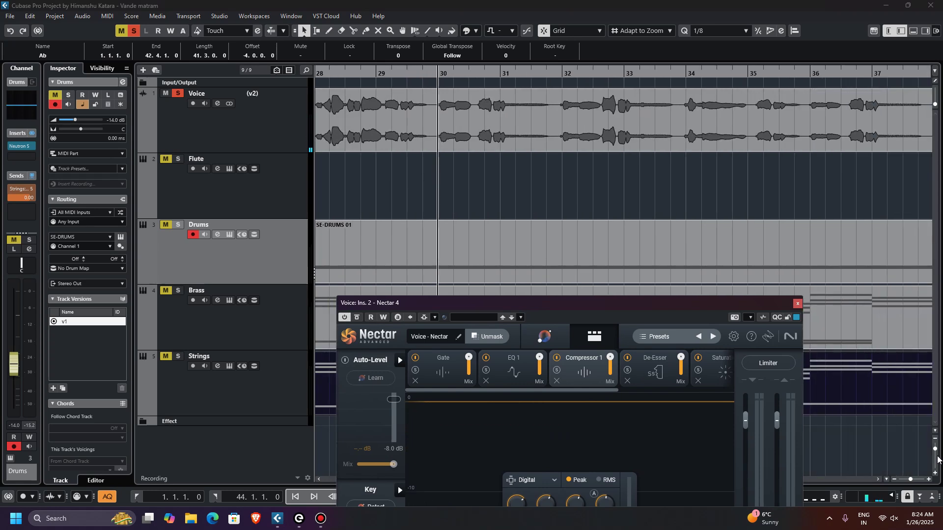
pyautogui.click(934, 453)
pyautogui.scroll(2, 510, 204)
pyautogui.scroll(2, 535, 206)
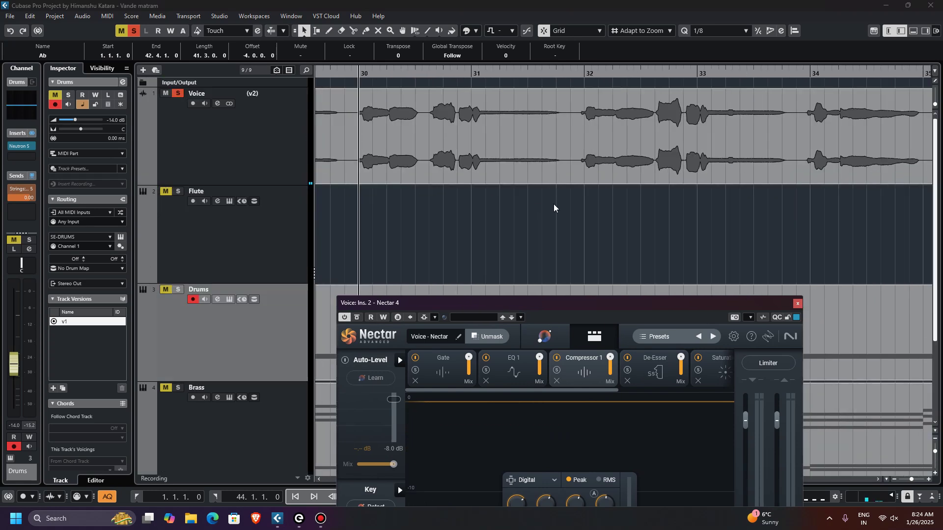
pyautogui.click(937, 459)
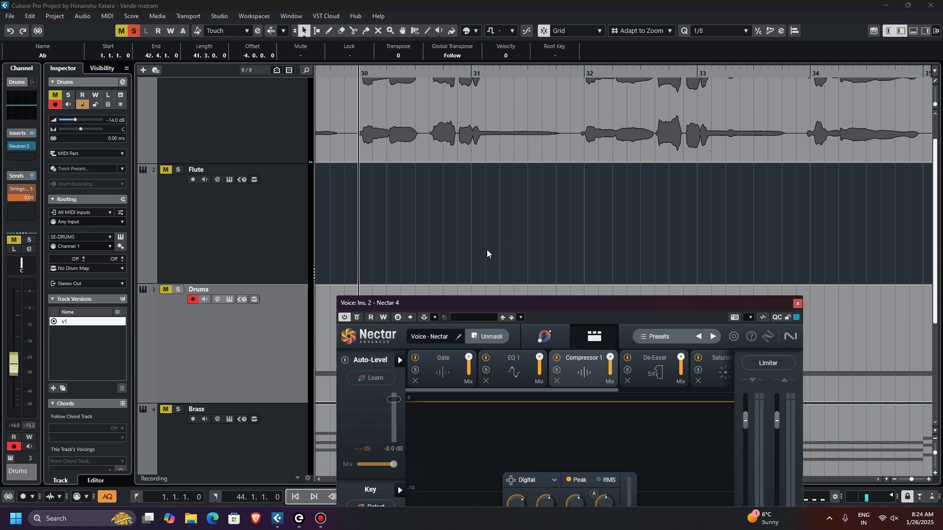
pyautogui.scroll(2, 486, 248)
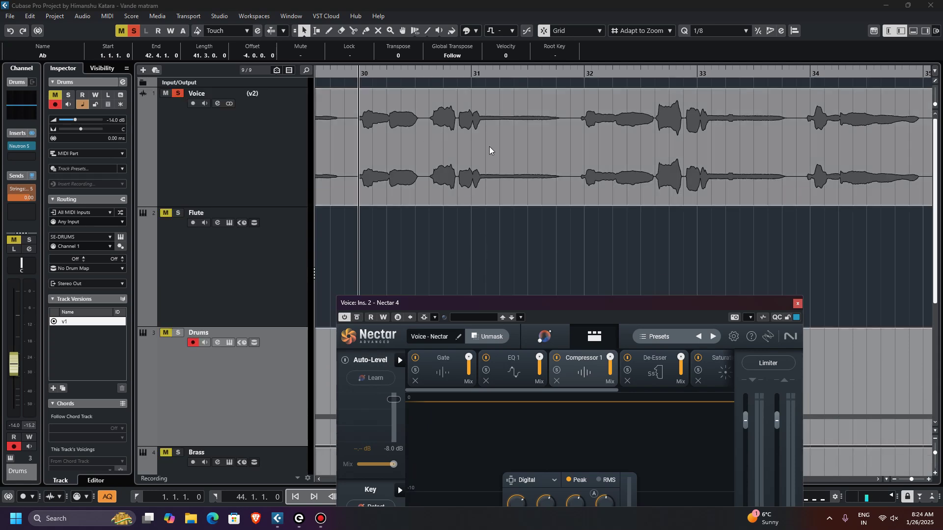
pyautogui.moveTo(936, 108); pyautogui.dragTo(935, 104)
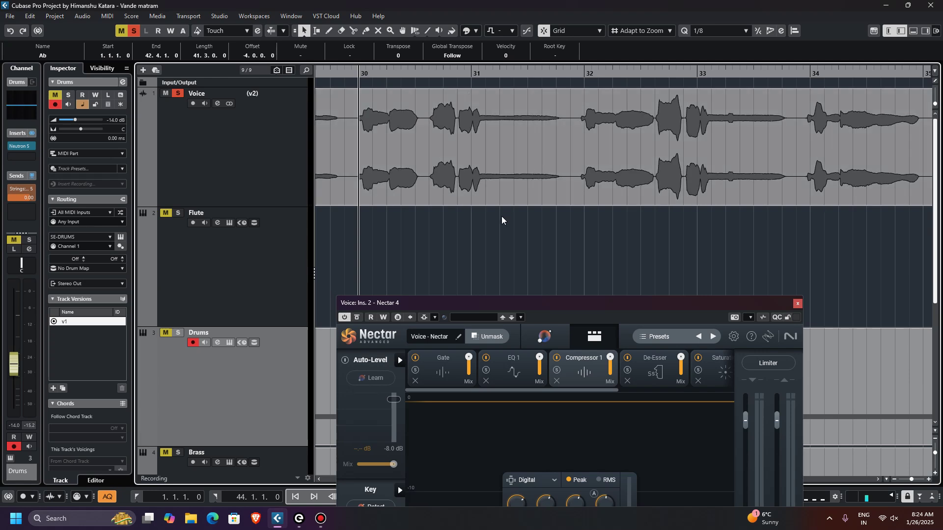
pyautogui.keyDown('ctrl'); pyautogui.scroll(3, 501, 224); pyautogui.keyUp('ctrl')
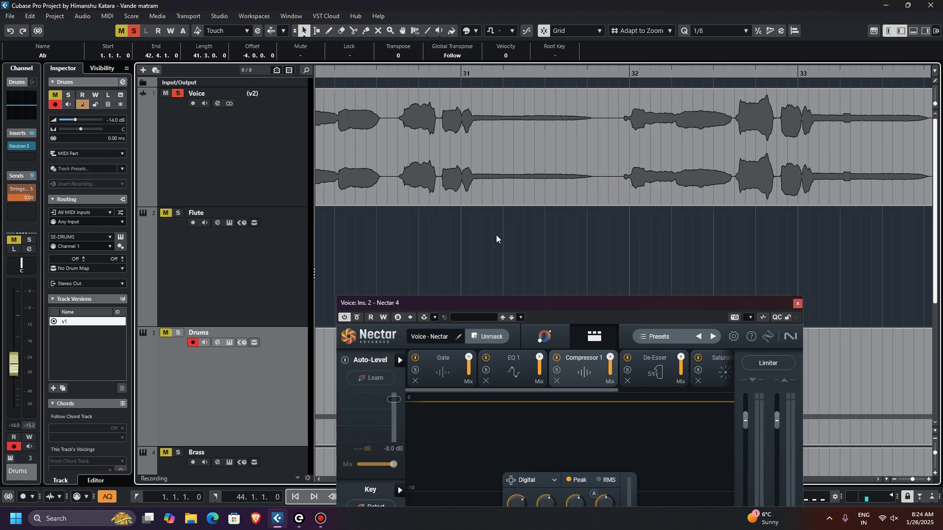
pyautogui.keyDown('ctrl'); pyautogui.scroll(-3, 498, 237); pyautogui.keyUp('ctrl')
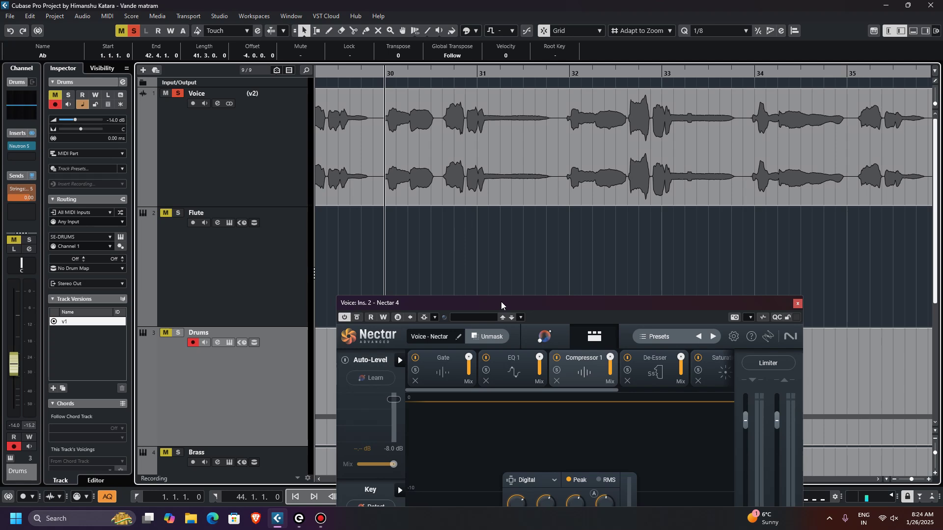
# Bring the Nectar 4 window back into view, review its Compressor 1, De-Esser, Saturation and Delay modules, and close it
pyautogui.moveTo(501, 306); pyautogui.dragTo(512, 148)
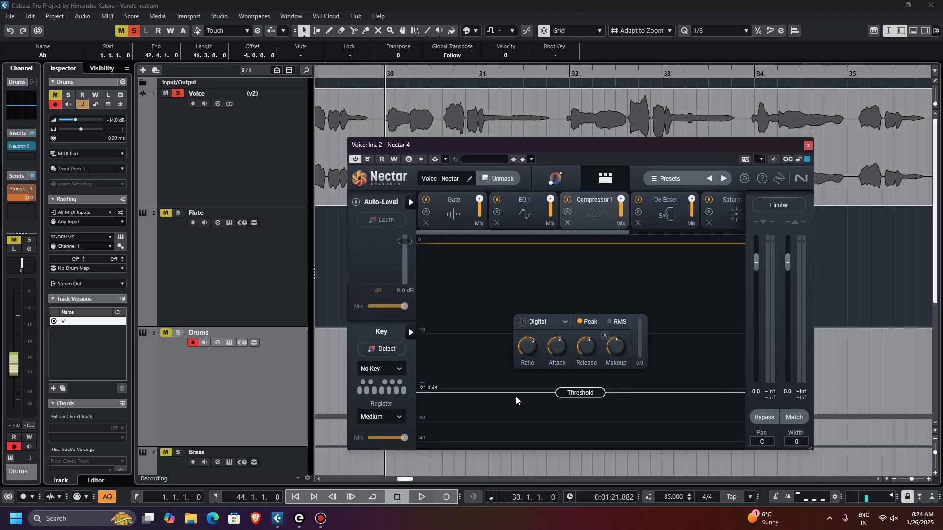
pyautogui.moveTo(531, 362)
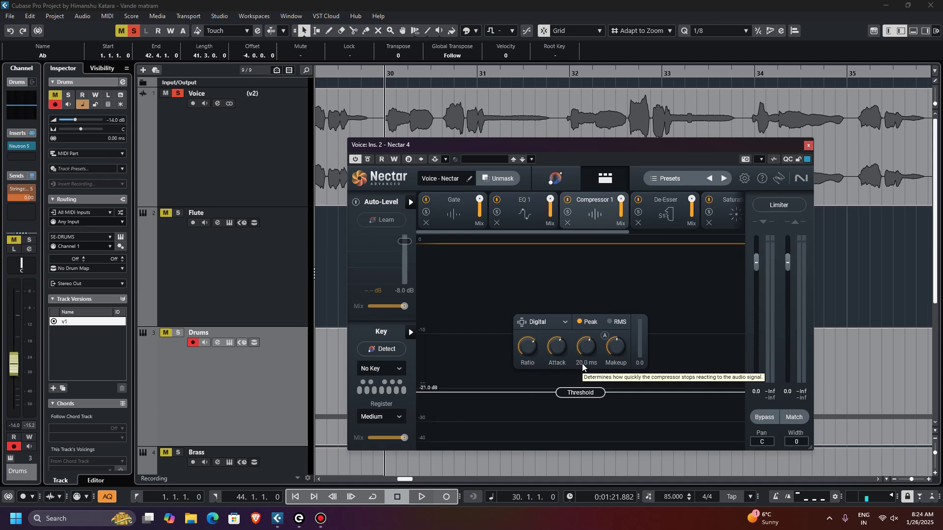
pyautogui.click(664, 221)
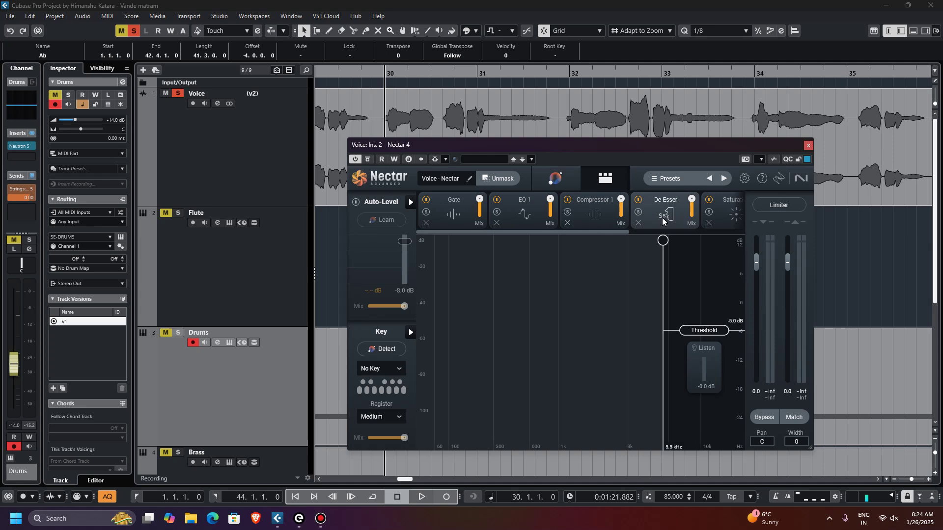
pyautogui.click(584, 209)
pyautogui.click(660, 219)
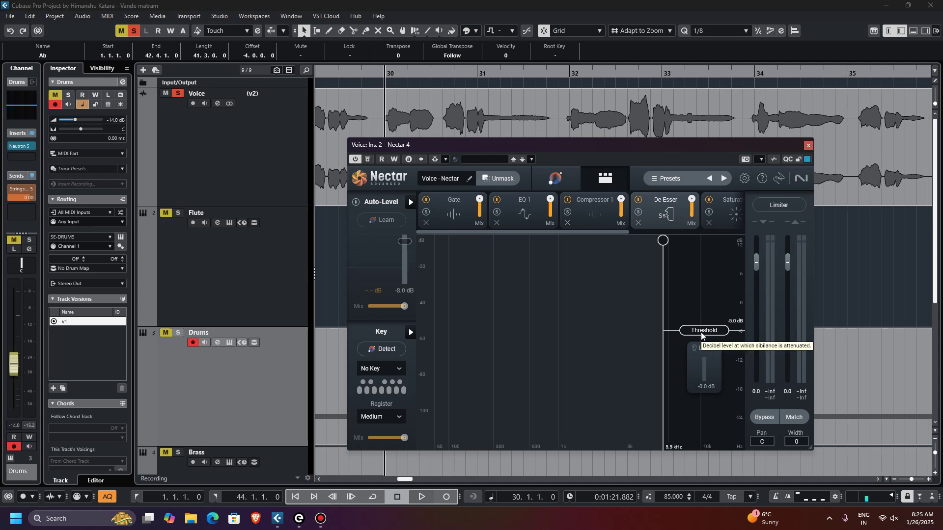
pyautogui.moveTo(629, 232)
pyautogui.mouseDown()
pyautogui.moveTo(658, 239)
pyautogui.moveTo(638, 232)
pyautogui.mouseUp()
pyautogui.click(603, 216)
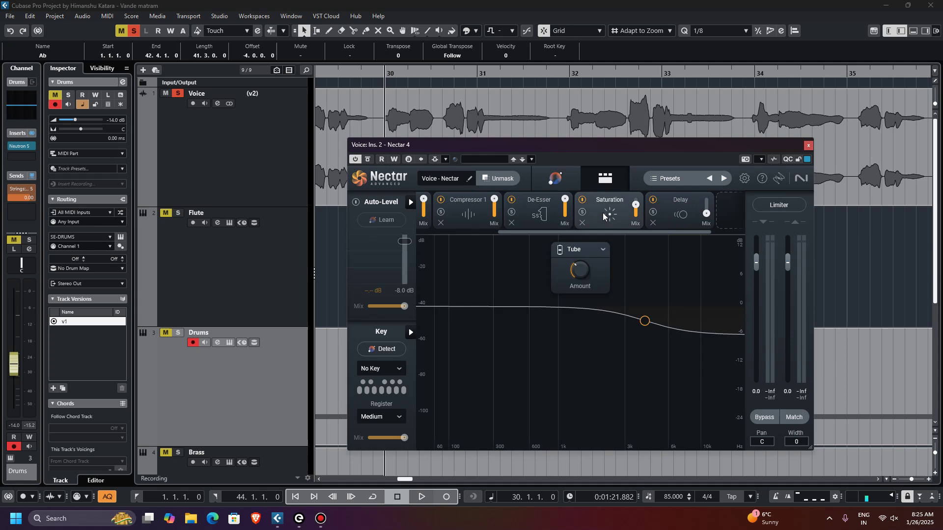
pyautogui.click(641, 328)
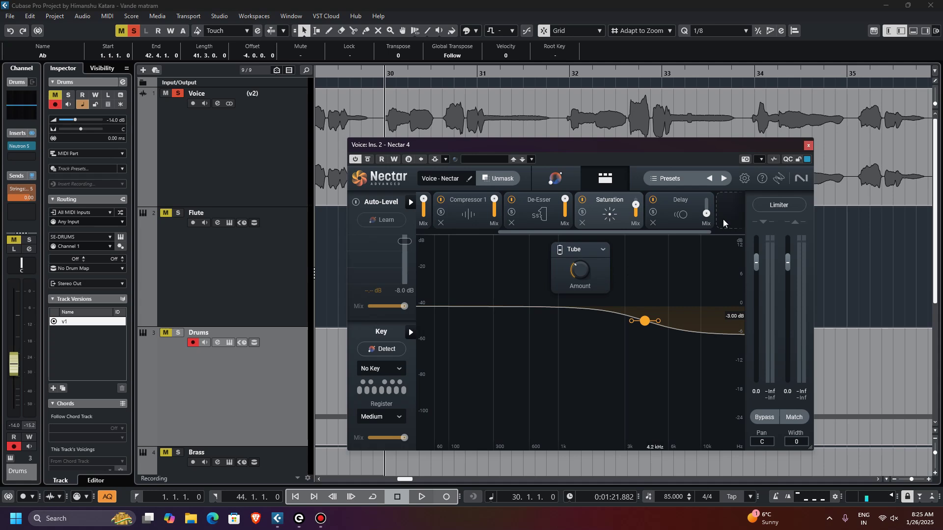
pyautogui.click(675, 215)
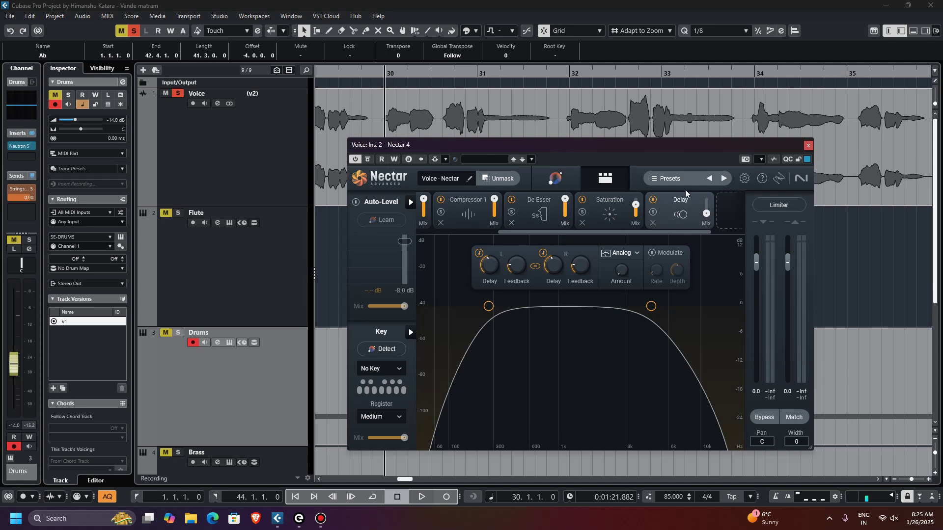
pyautogui.click(808, 146)
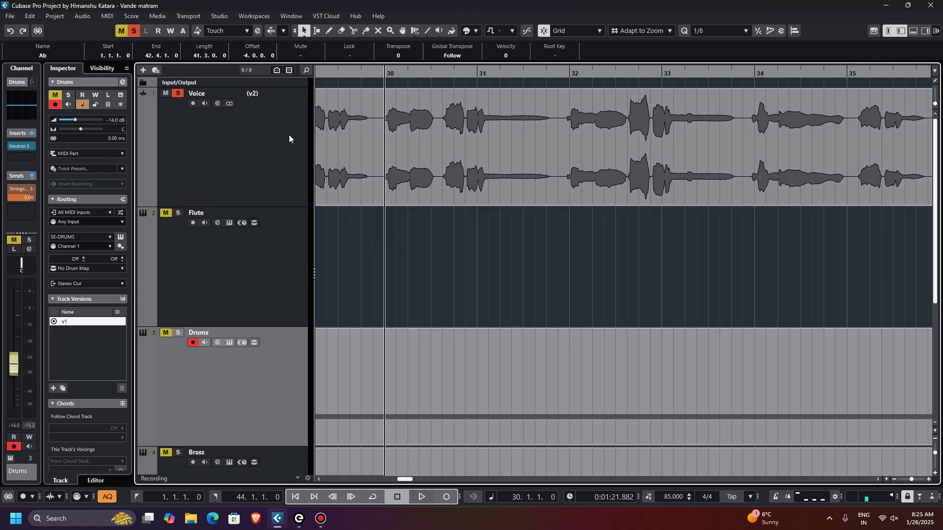
# Turn off the Voice solo, select the Voice track and return to the MixConsole
pyautogui.click(177, 94)
pyautogui.click(220, 96)
pyautogui.click(216, 20)
pyautogui.click(235, 43)
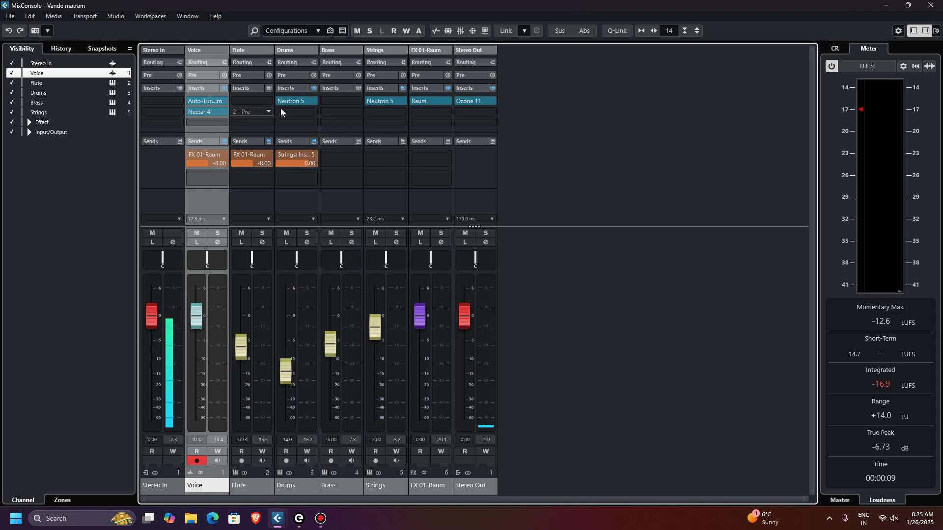
# View the Neutron 5 insert on the Drums channel and close the plug-in
pyautogui.moveTo(291, 103)
pyautogui.click(312, 101)
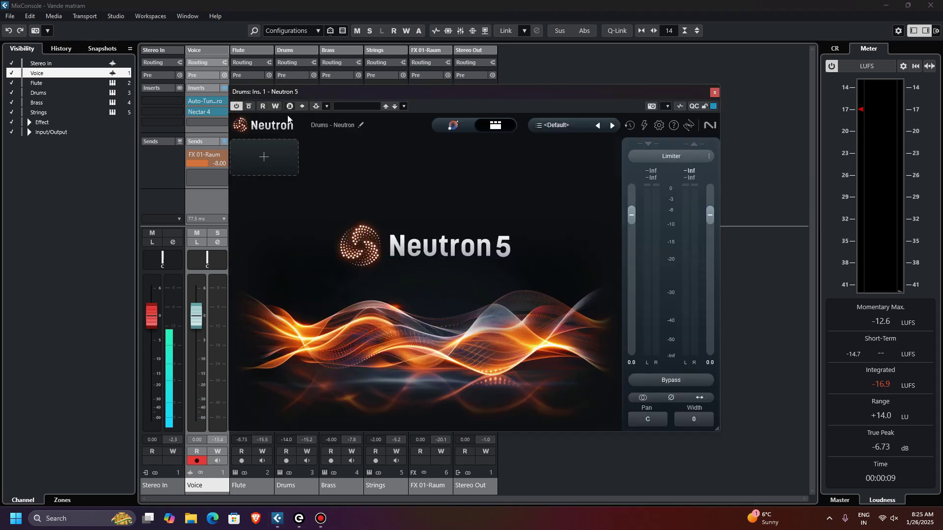
pyautogui.click(715, 93)
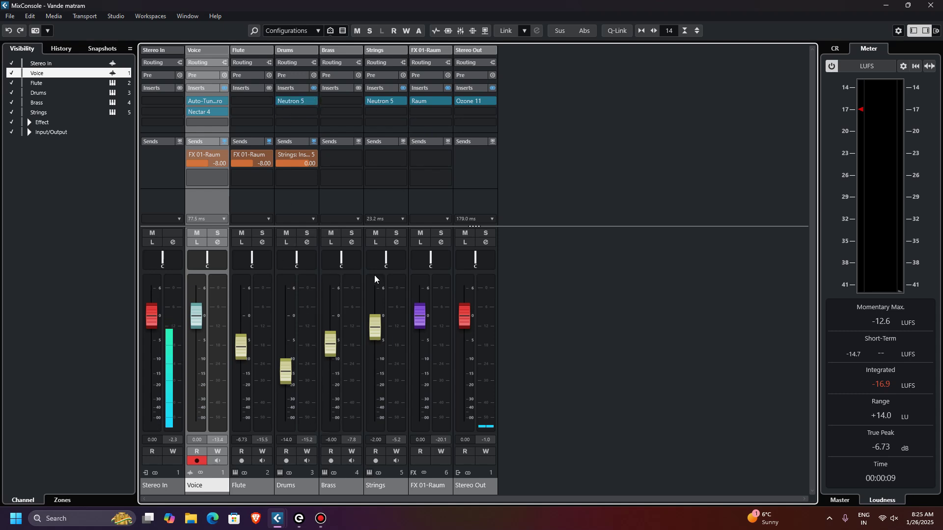
# Select the Strings channel and play the arrangement to observe the Unmask module in its Neutron 5 insert, closing the plug-in at the end
pyautogui.click(392, 487)
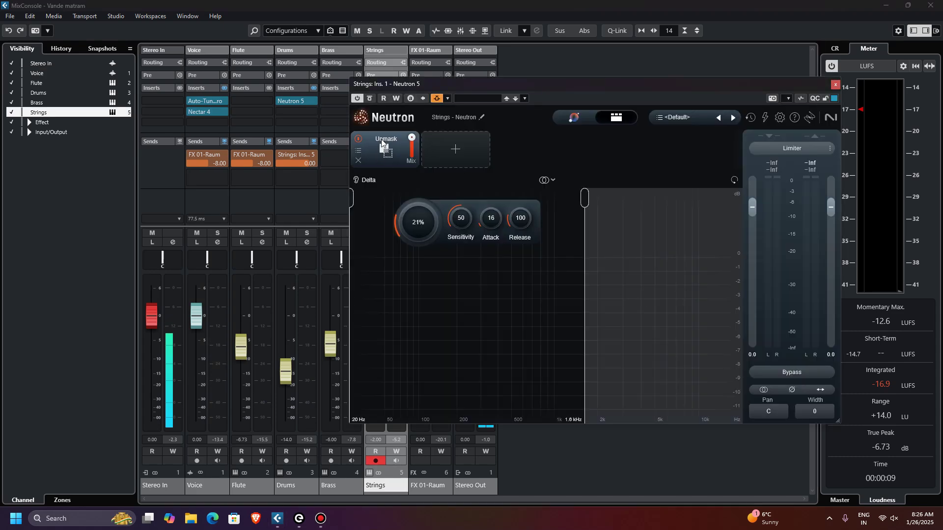
pyautogui.press('space')
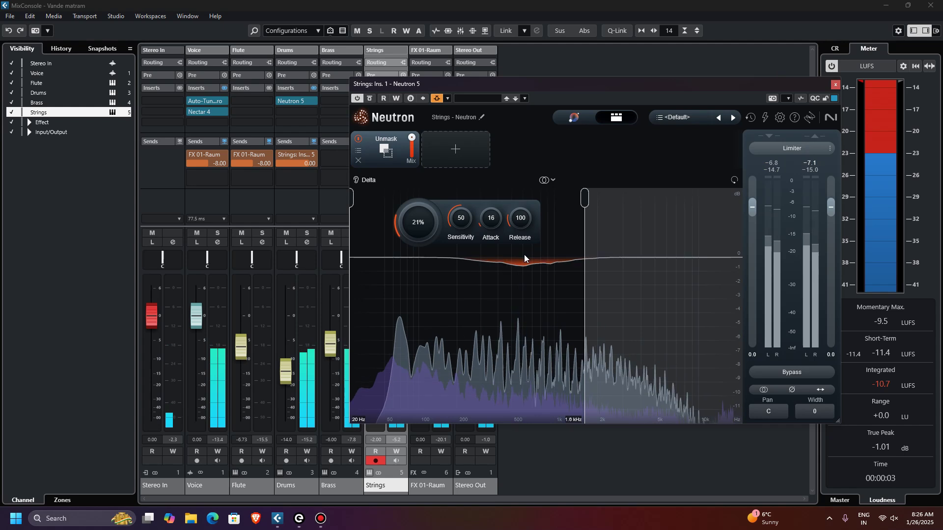
pyautogui.press('space')
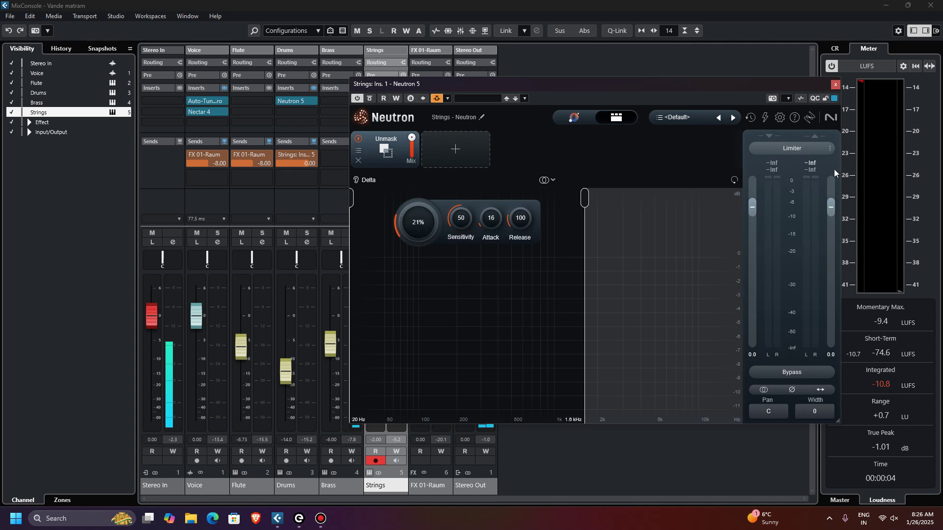
pyautogui.click(836, 85)
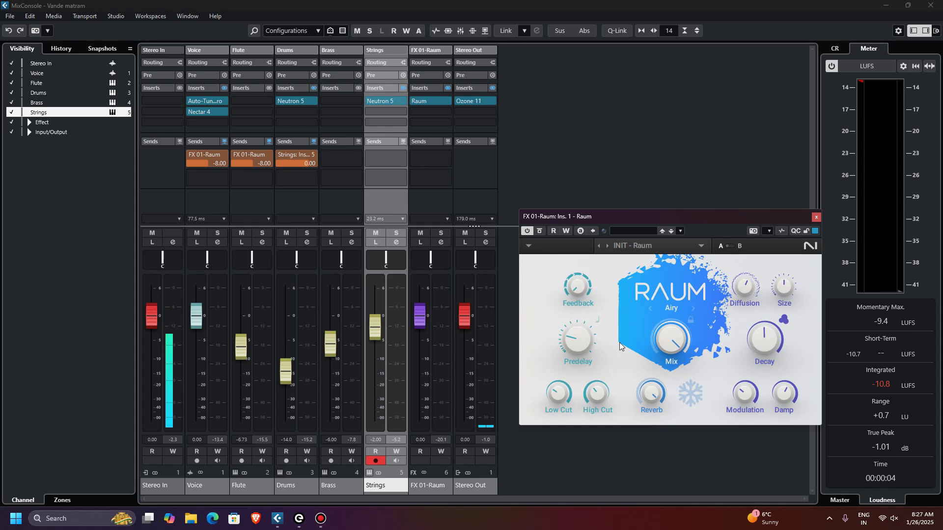
# Review the Raum reverb on the FX 01-Raum channel and the Ozone 11 Maximizer on Stereo Out, closing each plug-in
pyautogui.moveTo(600, 390)
pyautogui.click(816, 217)
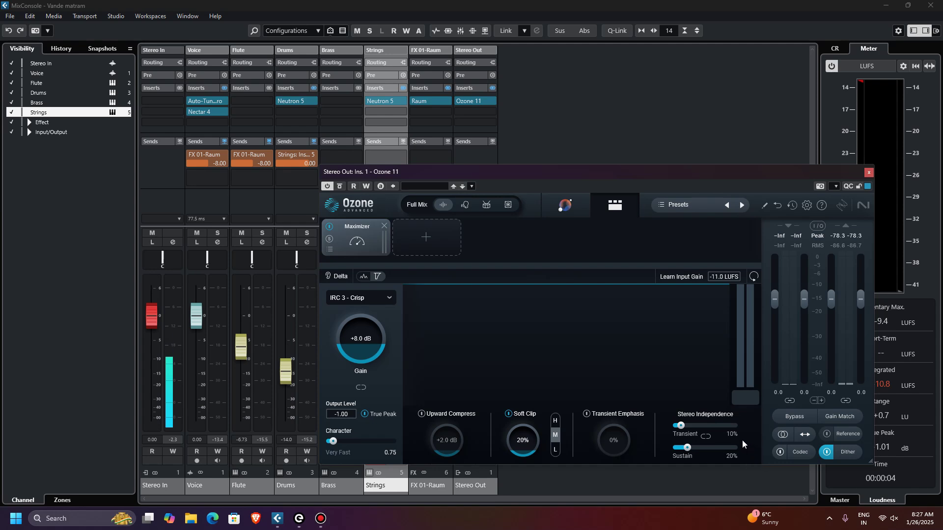
pyautogui.click(869, 172)
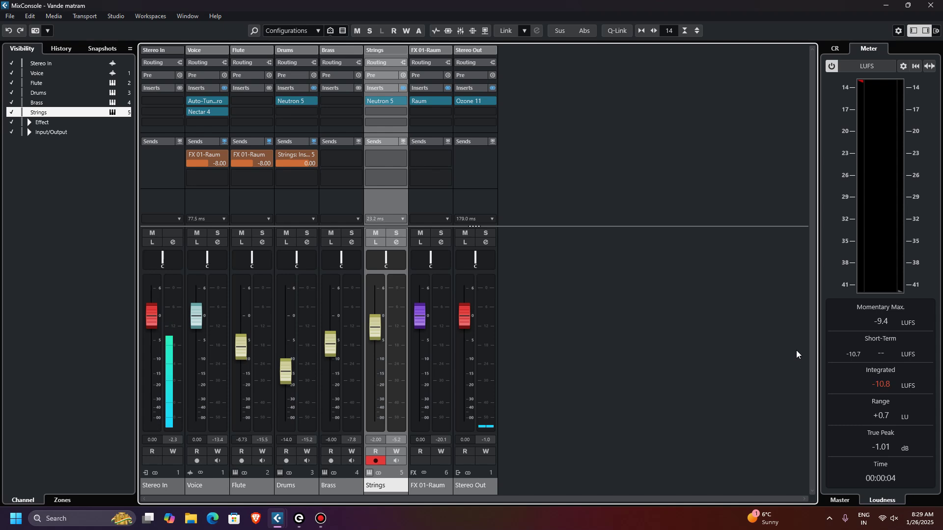
# Switch to the YouTube Studio comments in the browser and try to post the reply "Thank you" to the "Please come live" comment
pyautogui.hotkey('alt', 'Tab')
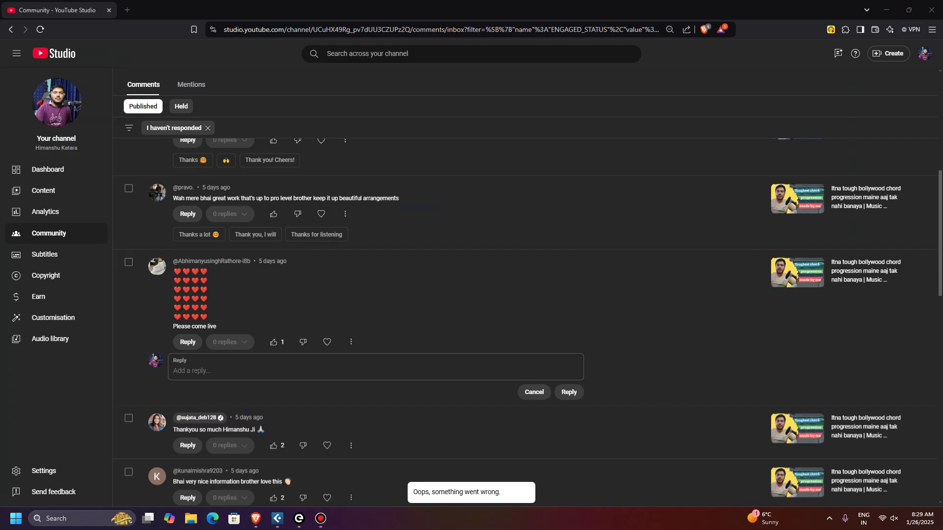
pyautogui.click(260, 364)
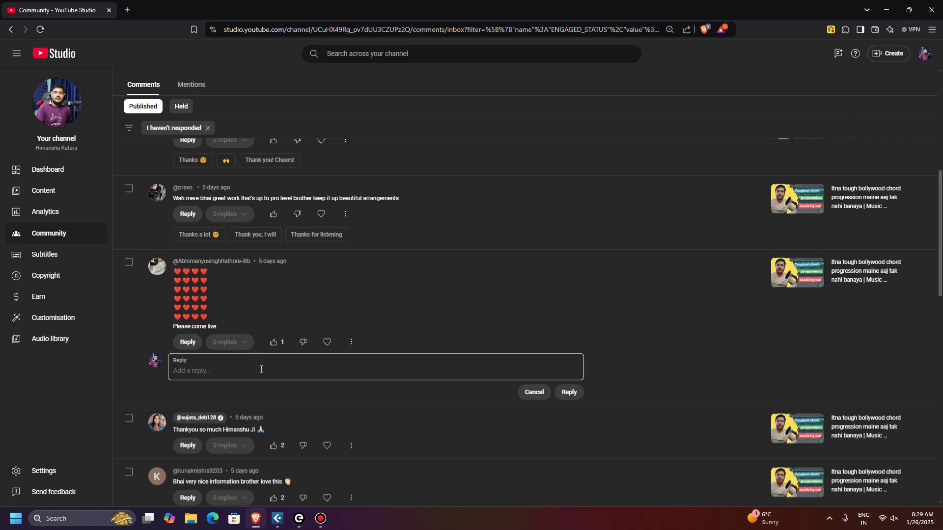
pyautogui.write('Thank you')
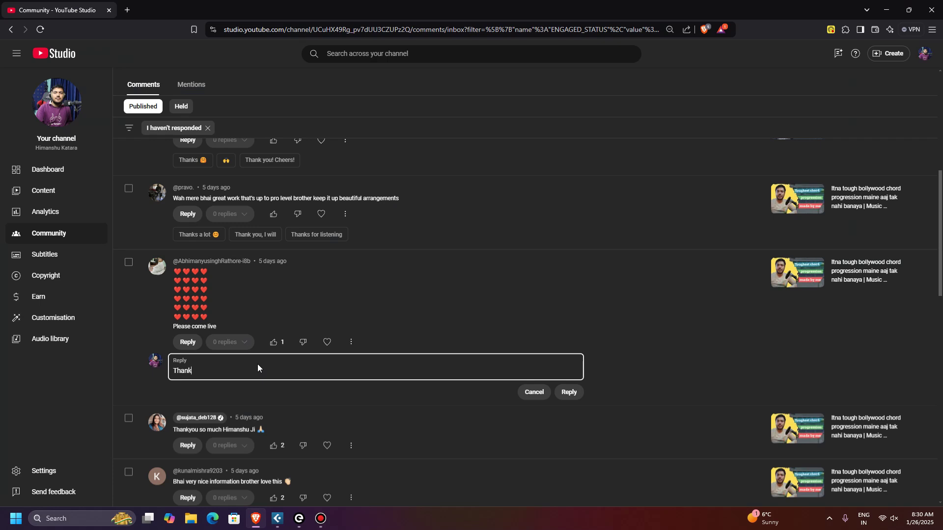
pyautogui.click(570, 393)
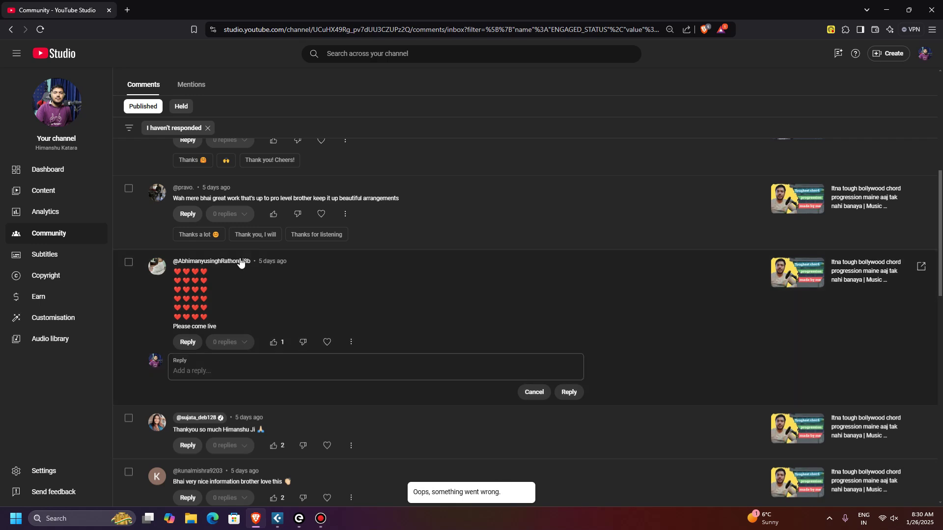
# Post the suggested reply "Thanks a lot 😊" to the comment praising the pro-level work and beautiful arrangements
pyautogui.click(198, 235)
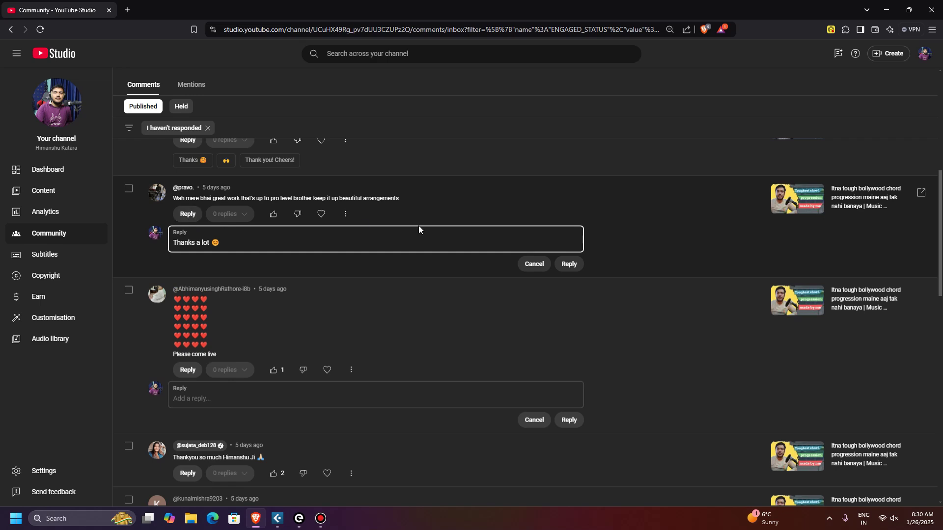
pyautogui.click(573, 264)
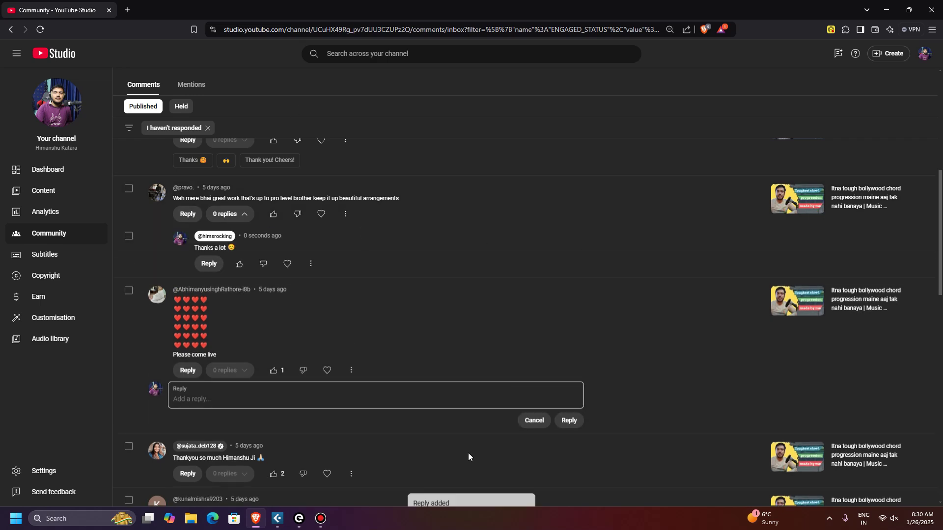